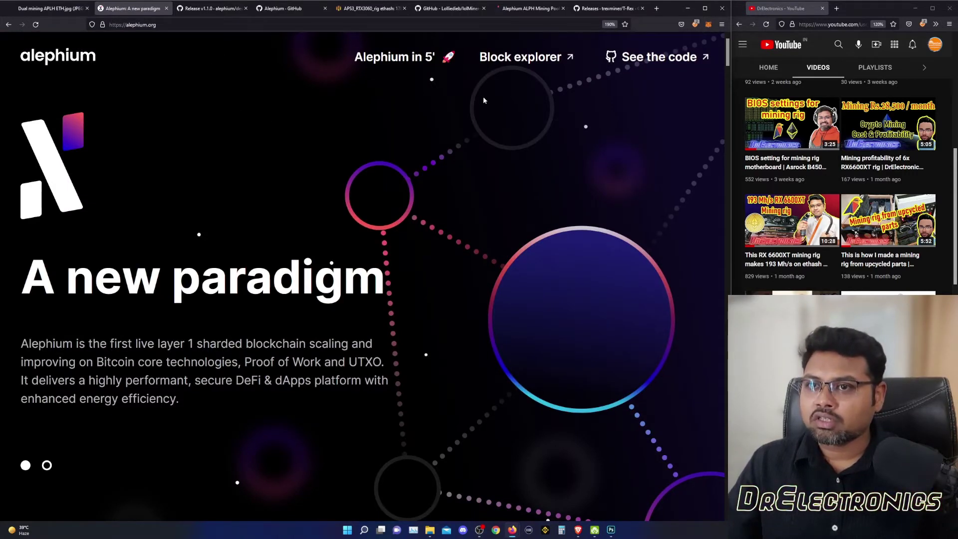
- Open the Alephium GitHub organisation page from 'See the code' on alephium.org
click(659, 59)
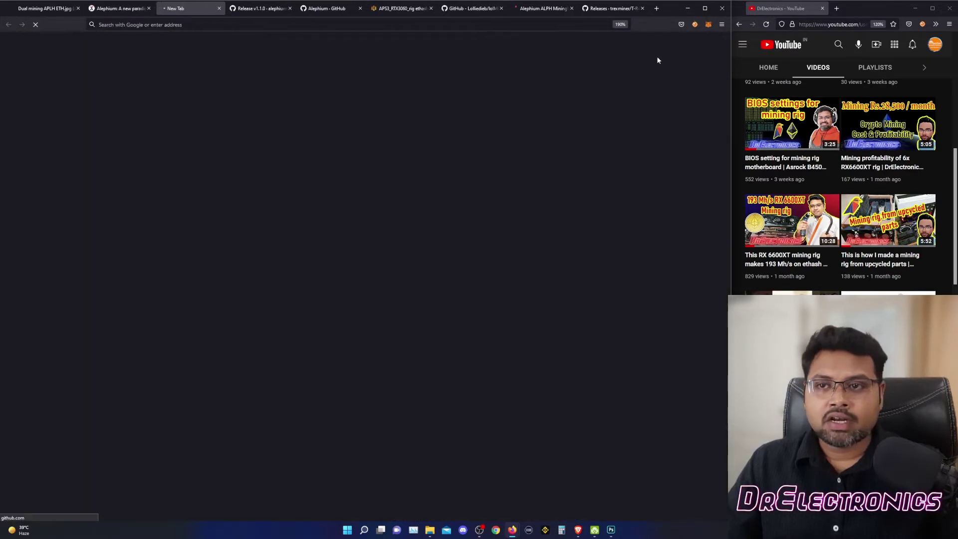
- Highlight the 'Updated' times of the Alephium repositories in the GitHub list
scroll(396, 174, down, 2)
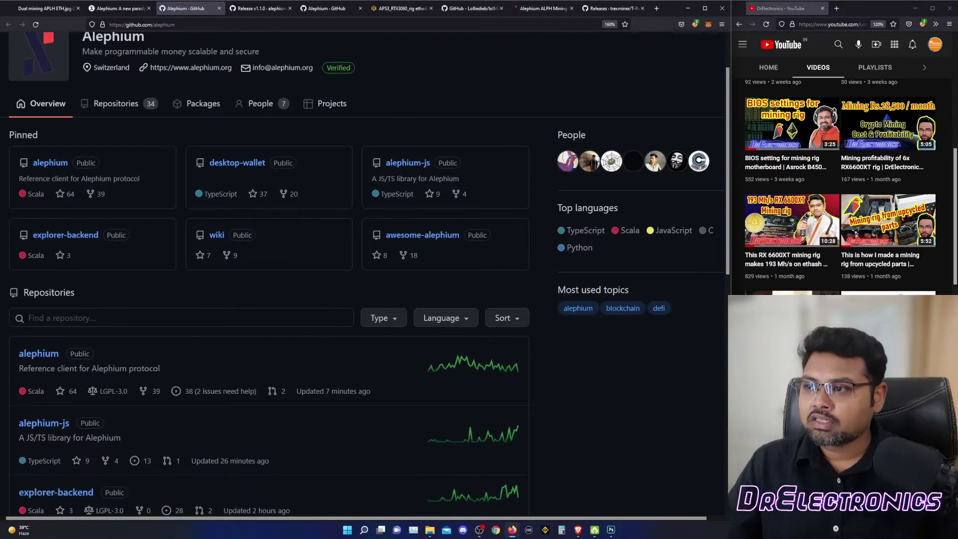
scroll(396, 175, up, 2)
scroll(201, 412, down, 4)
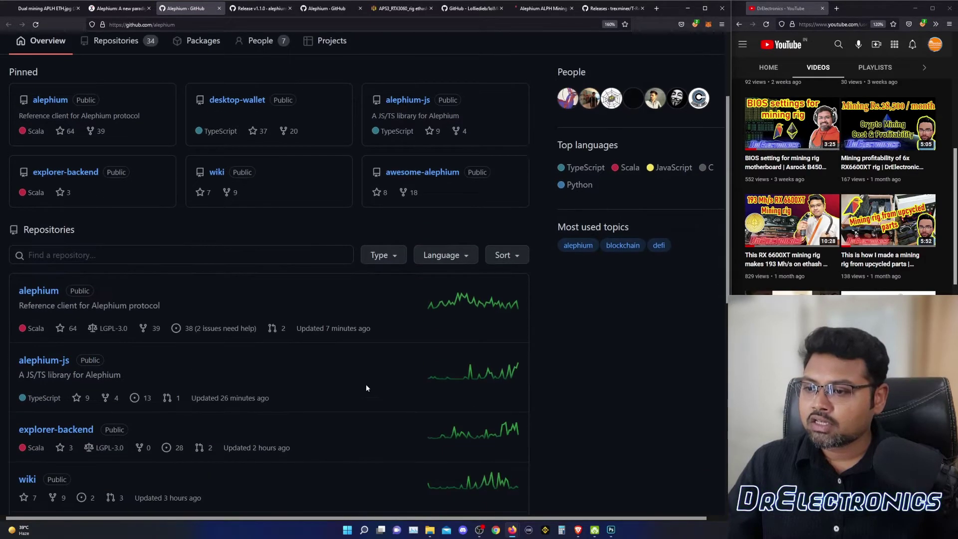
drag(295, 267, 375, 270)
drag(196, 334, 288, 340)
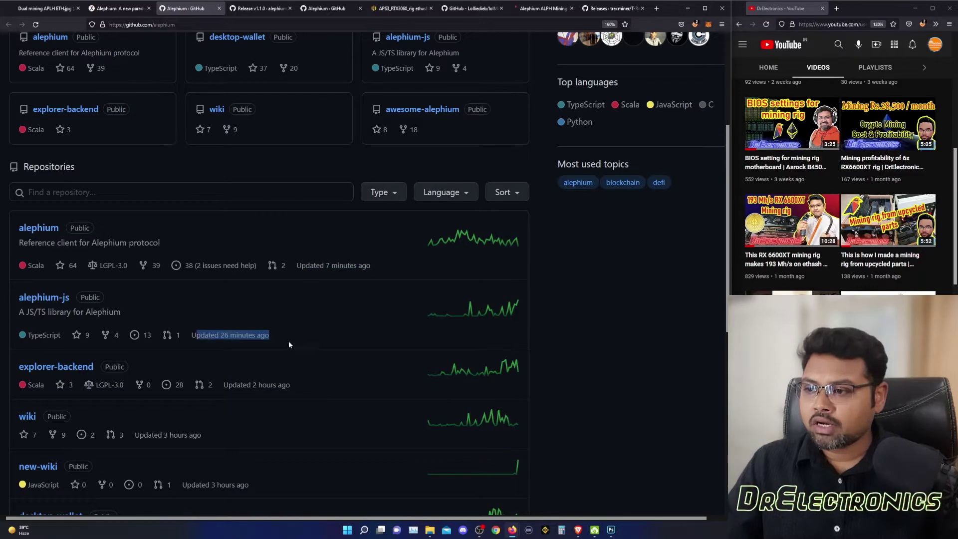
scroll(337, 335, down, 4)
drag(226, 195, 346, 199)
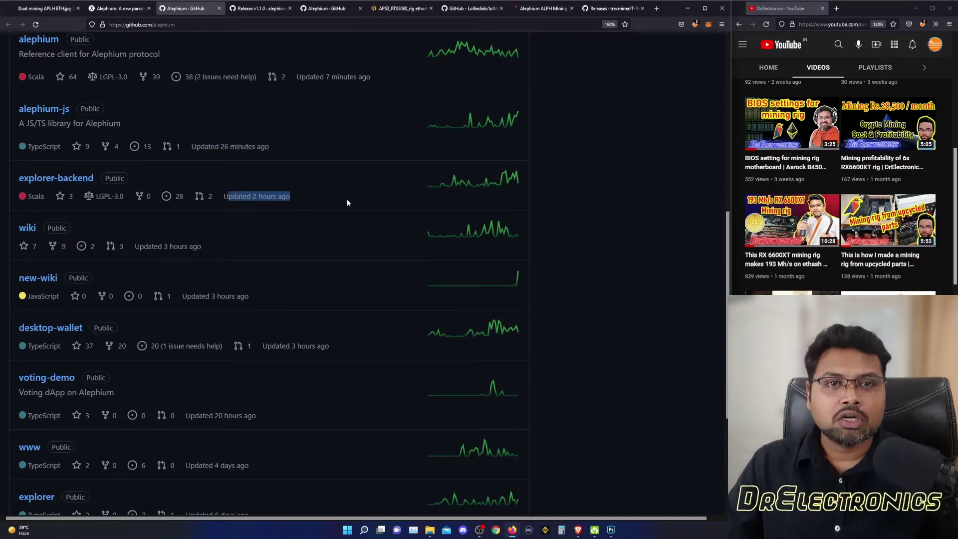
scroll(336, 259, up, 7)
scroll(336, 261, up, 2)
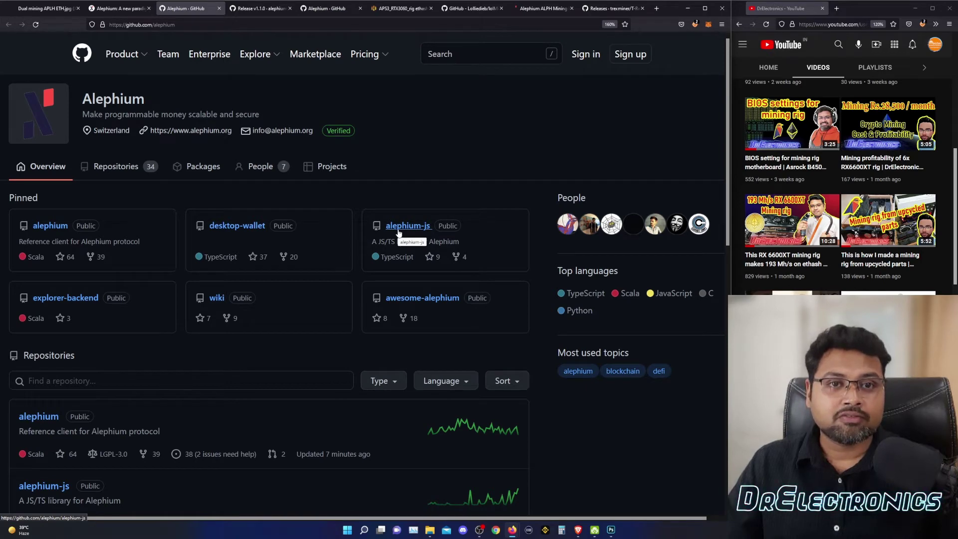
- Back on alephium.org, follow 'Get the wallet' under Usability to the wallet release page
key(ctrl+shift+Tab)
scroll(482, 300, down, 10)
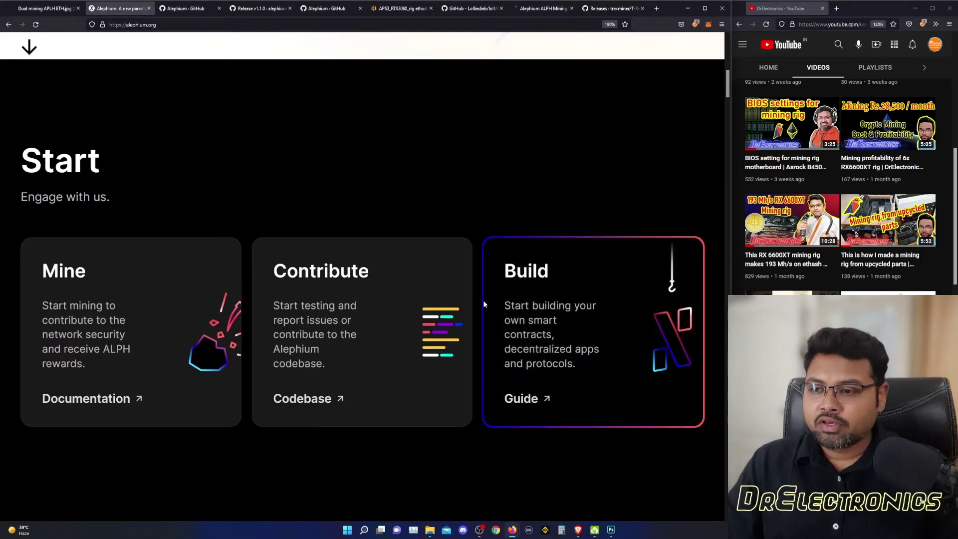
scroll(482, 301, up, 15)
scroll(504, 64, down, 5)
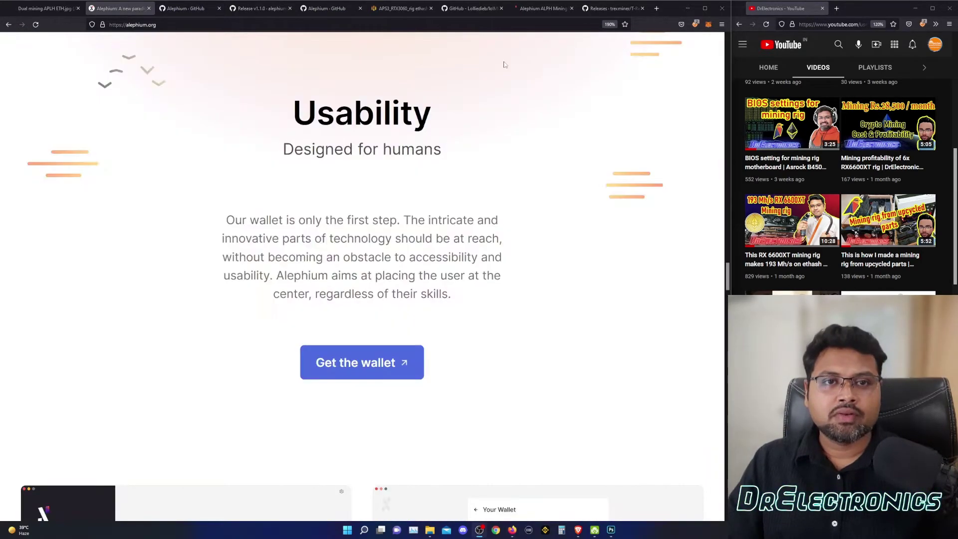
click(402, 374)
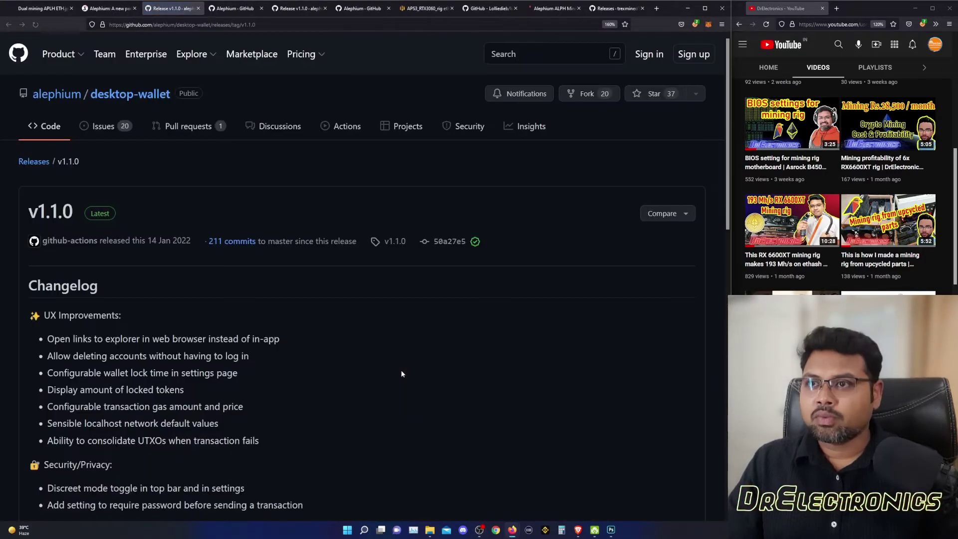
- Download alephium-wallet-windows-1.1.0.exe from the v1.1.0 release assets
scroll(398, 356, down, 10)
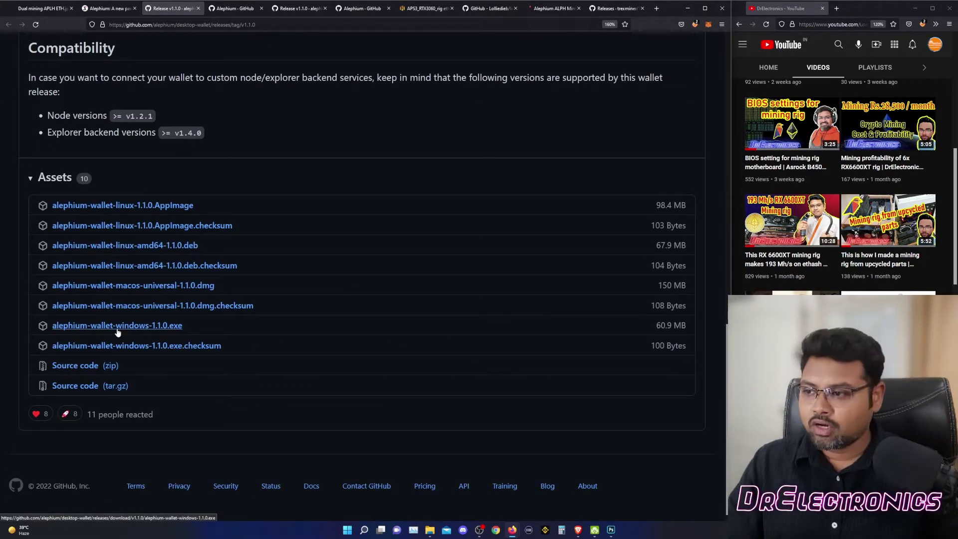
click(143, 329)
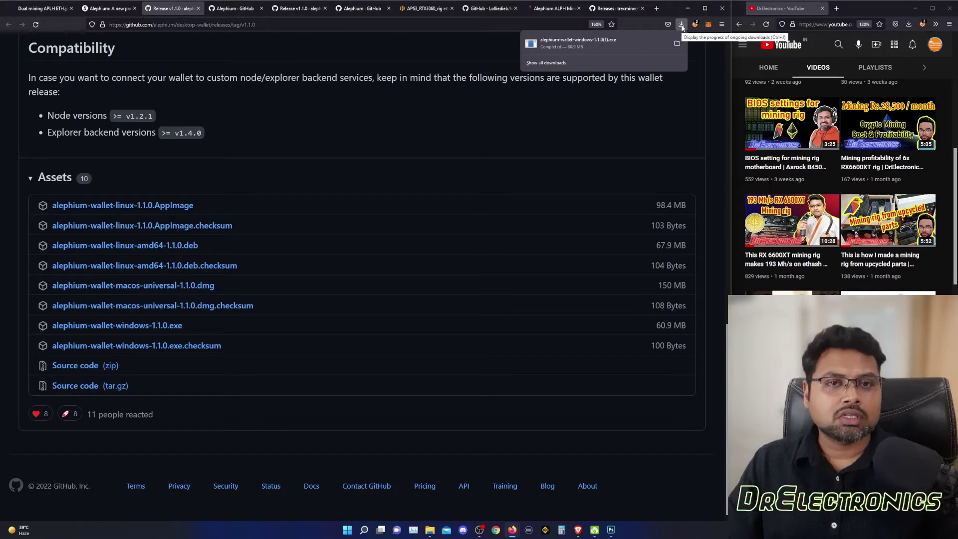
click(682, 26)
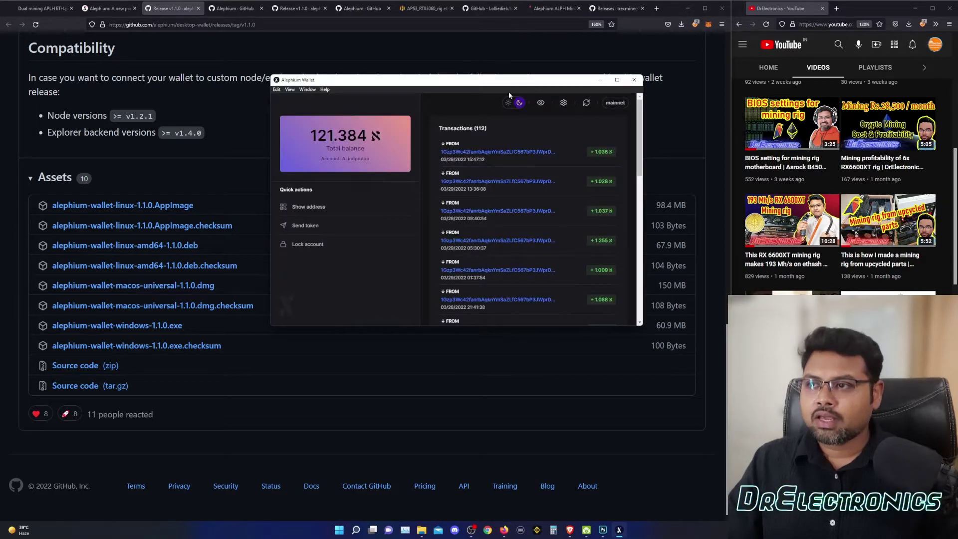
- Reveal the Alephium Wallet receiving address and copy it to the clipboard
click(303, 207)
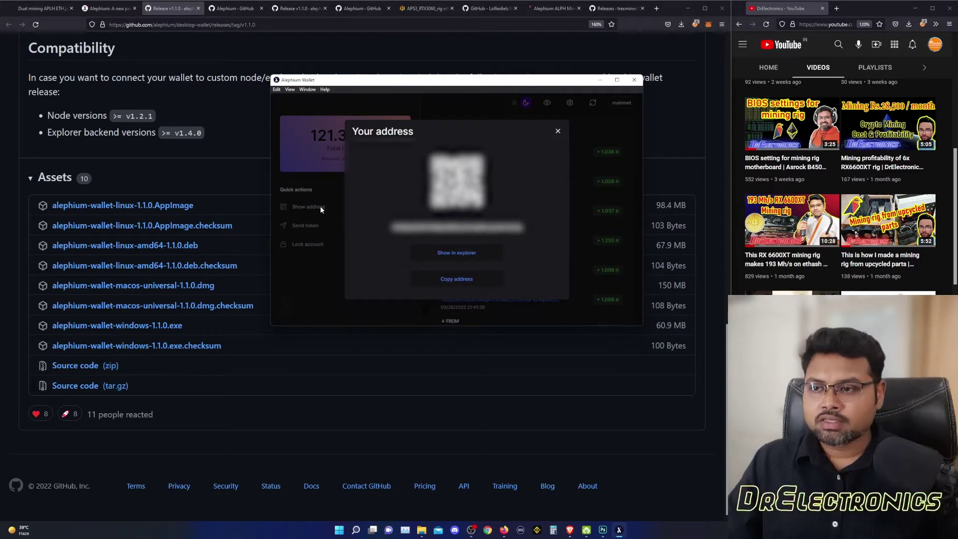
click(457, 279)
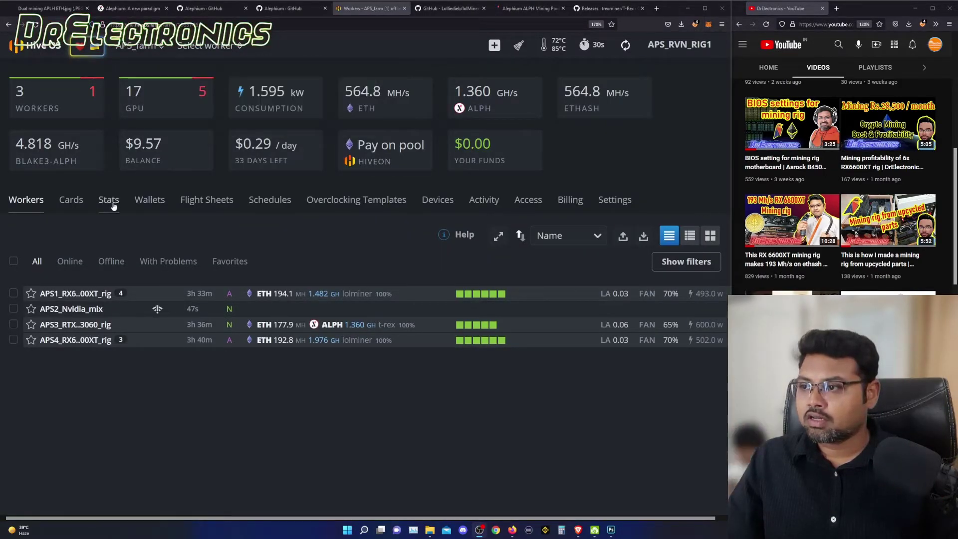
- Start a new flight sheet with ETH as coin and the Metamask wallet
click(198, 204)
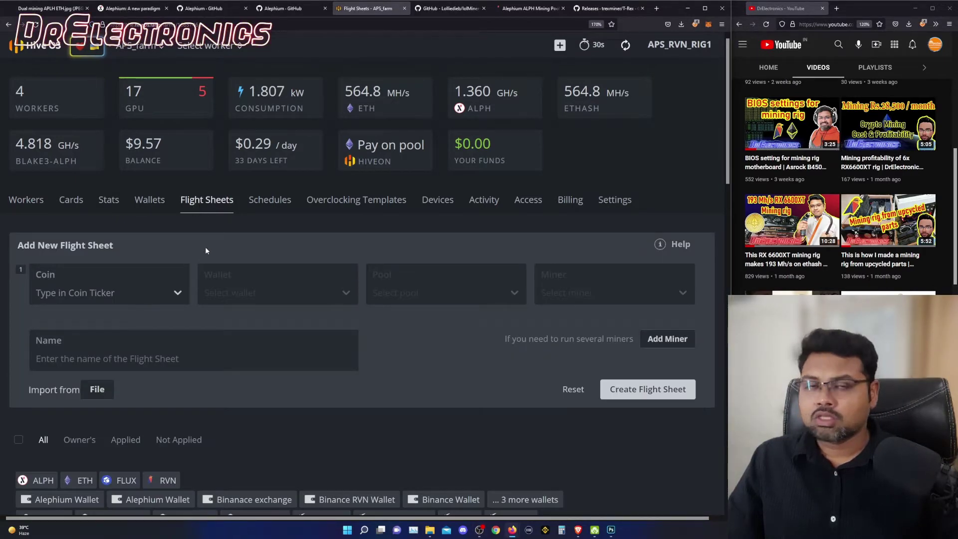
click(169, 294)
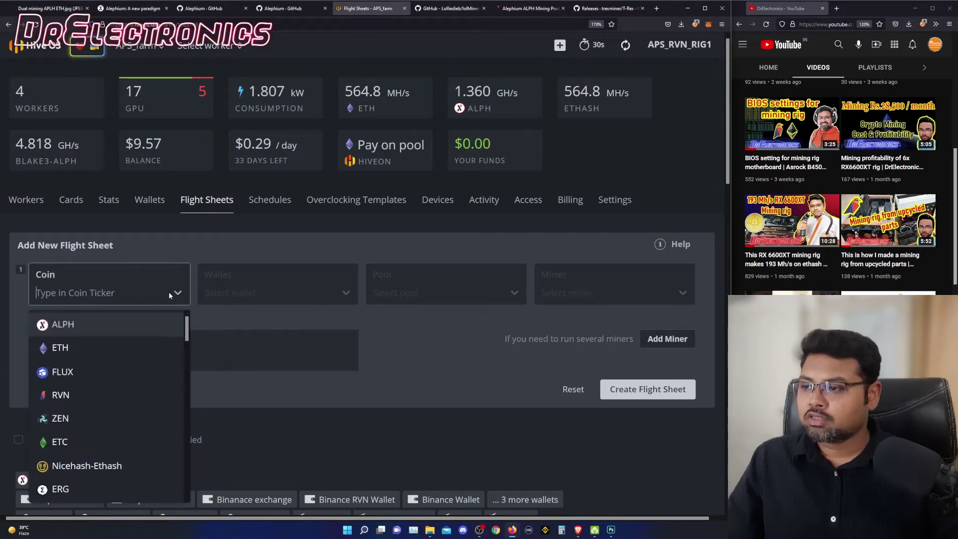
click(96, 341)
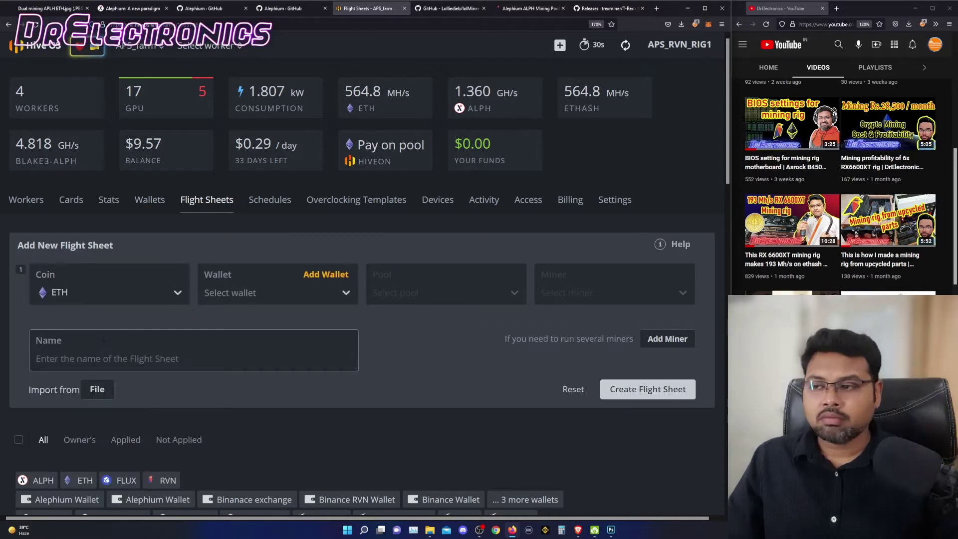
click(267, 292)
click(243, 339)
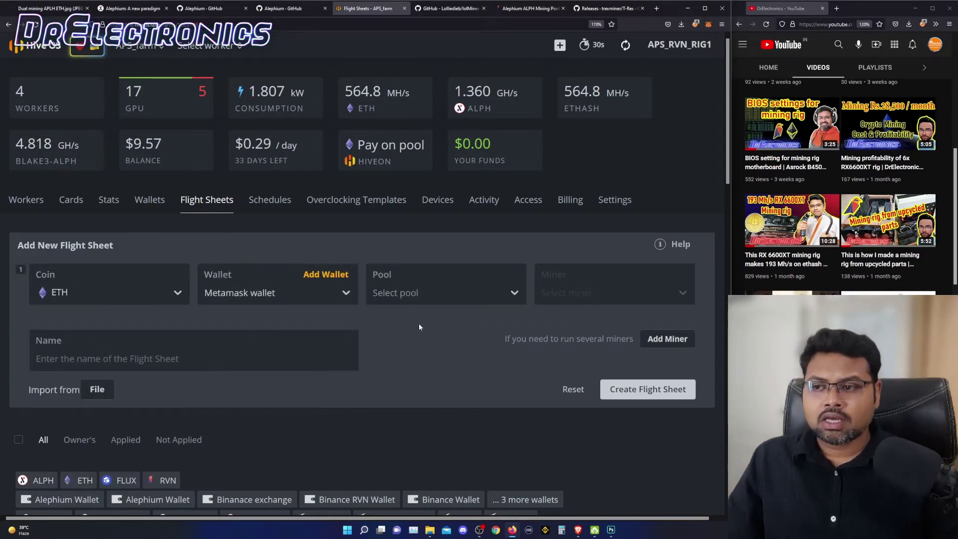
scroll(419, 326, down, 1)
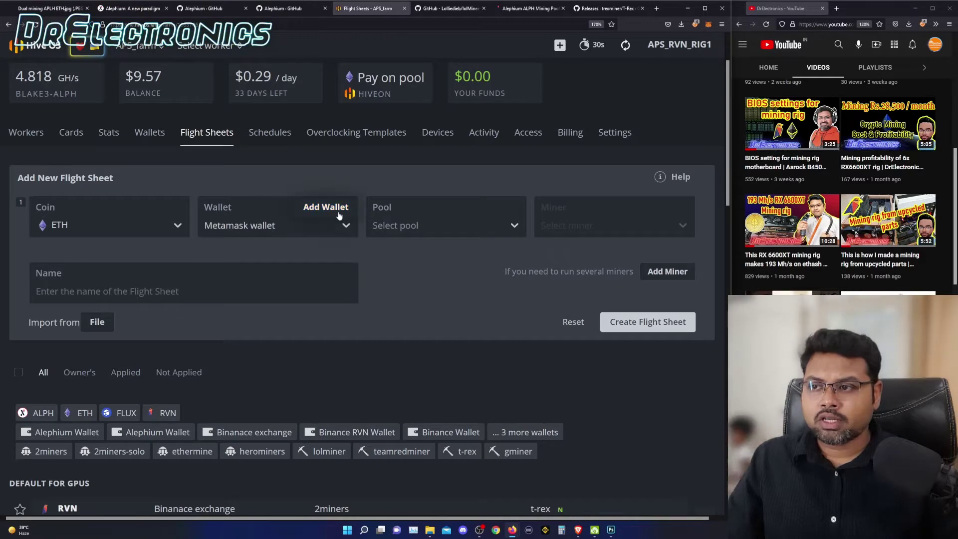
- Open the New Wallet form for ETH, then dismiss it without creating a wallet
click(322, 206)
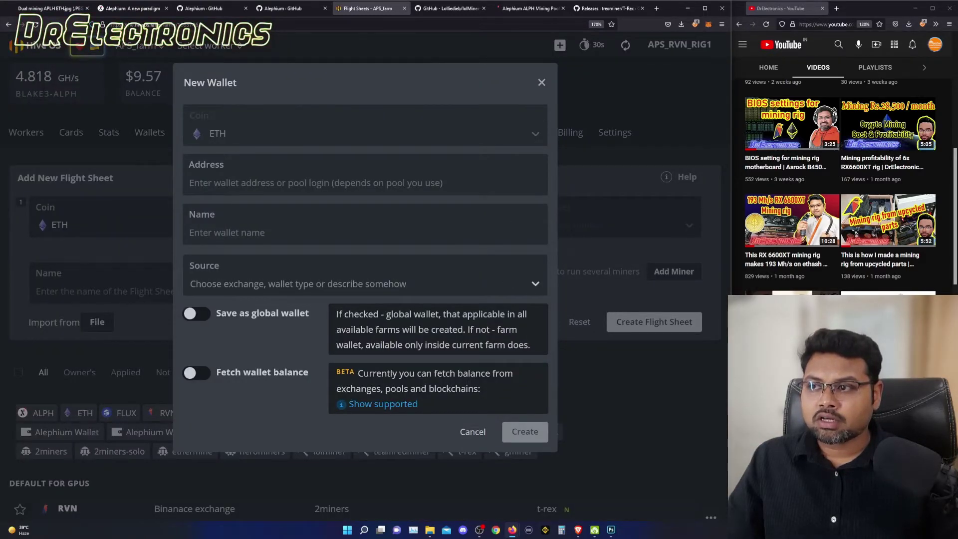
click(257, 177)
key(Tab)
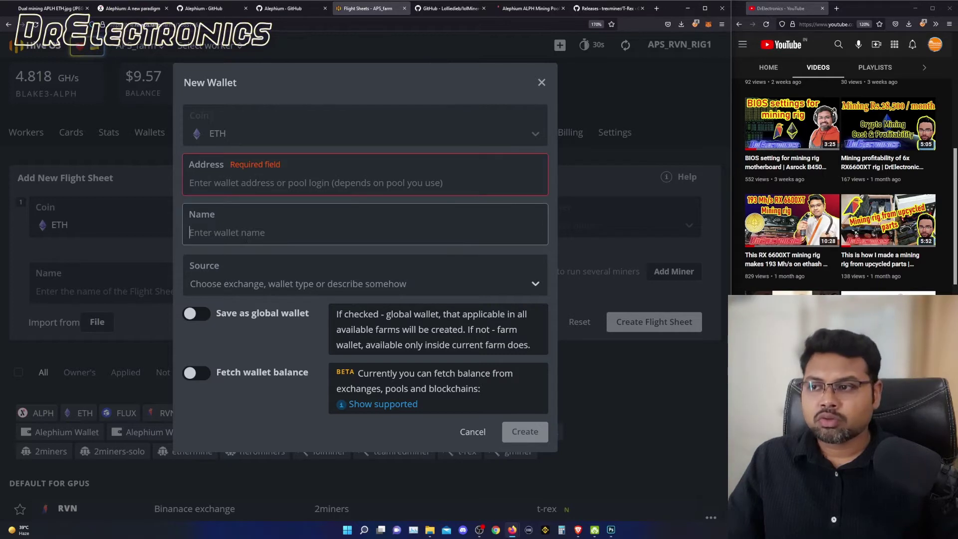
click(535, 284)
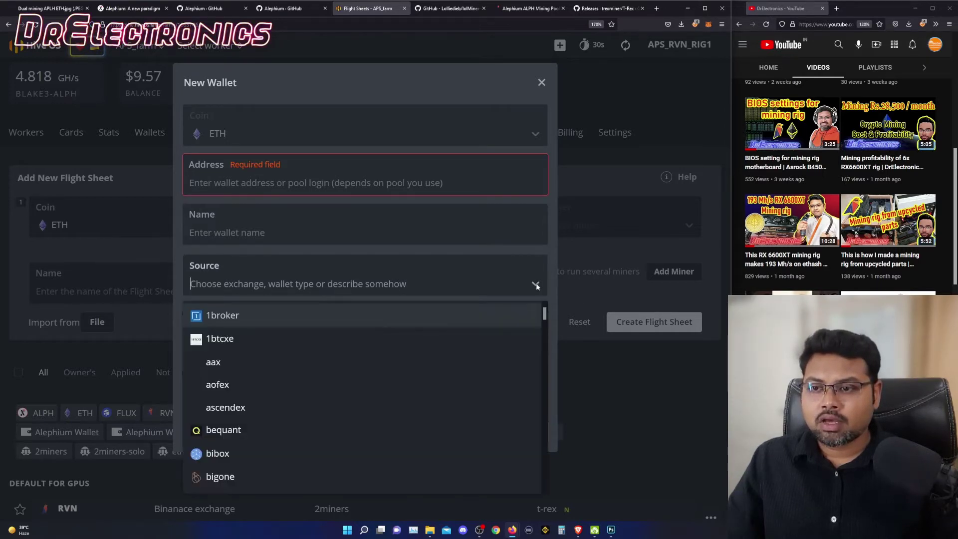
mouse_move(545, 318)
mouse_down()
mouse_move(544, 348)
mouse_move(542, 330)
mouse_up()
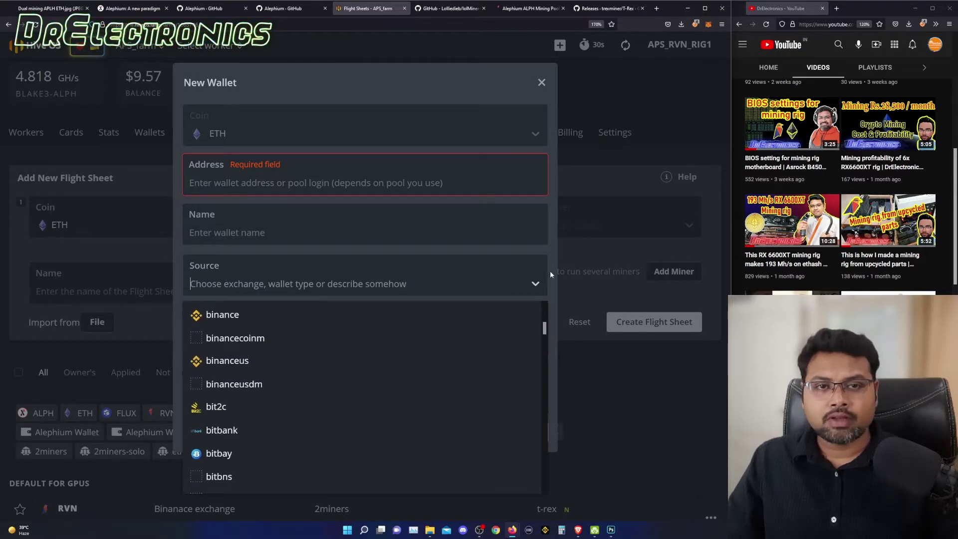
key(Escape)
key(Escape)
click(502, 231)
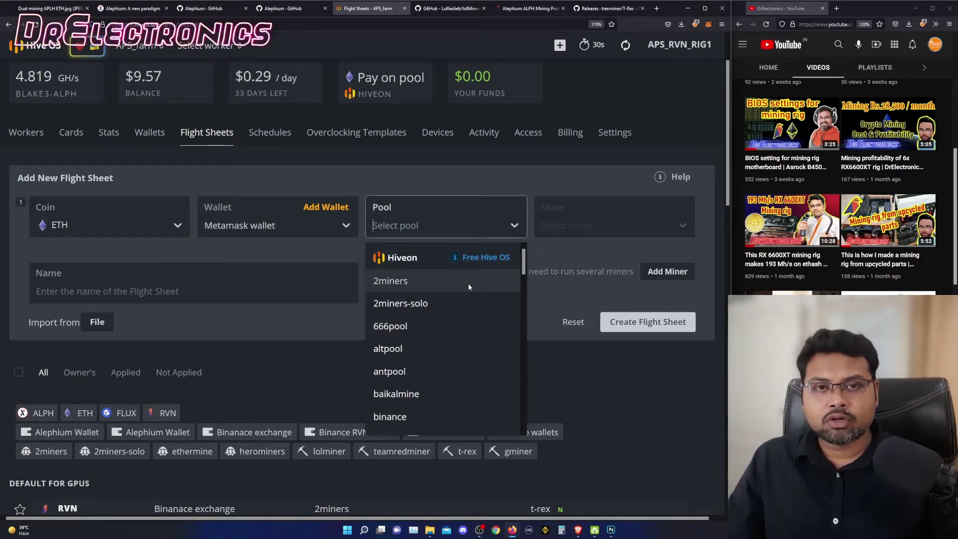
- Set ethermine as the ETH pool with its Asia server
scroll(484, 327, down, 5)
scroll(483, 324, down, 1)
click(483, 324)
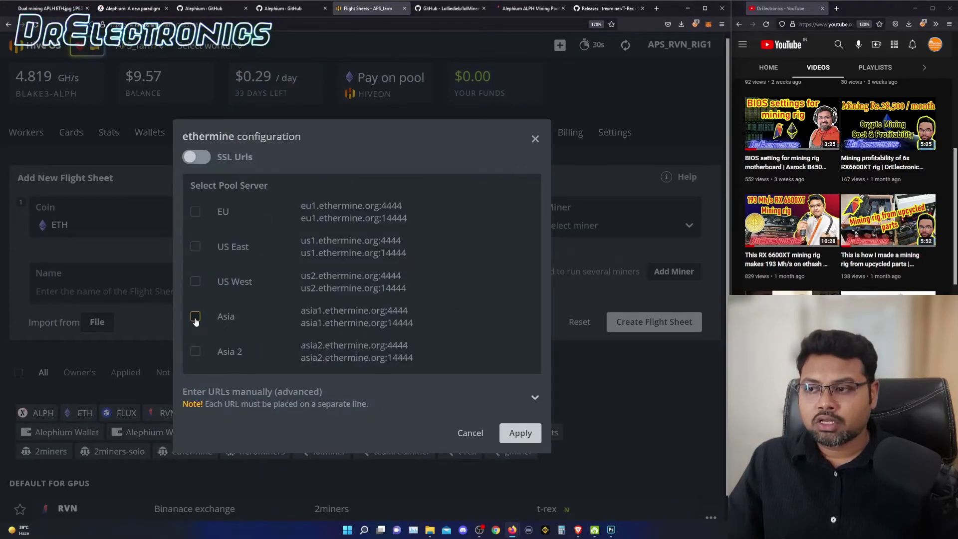
click(195, 316)
click(520, 433)
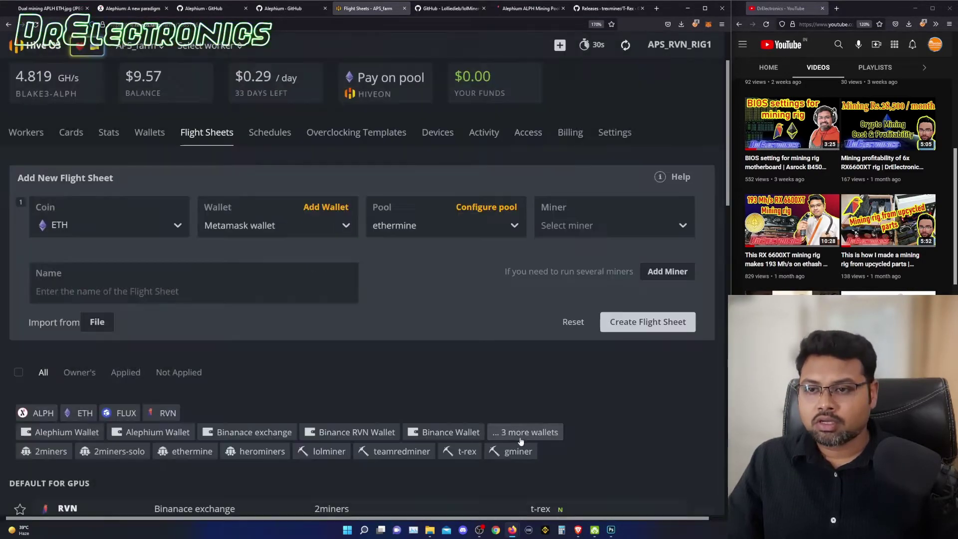
click(588, 228)
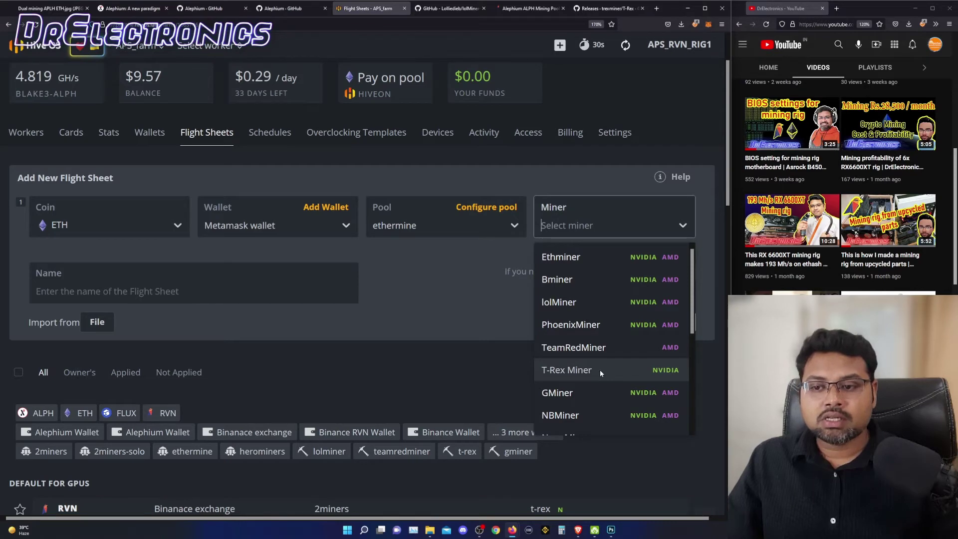
- Choose T-Rex Miner, with ALPH as dual coin paid to Alephium Wallet
click(599, 370)
click(175, 268)
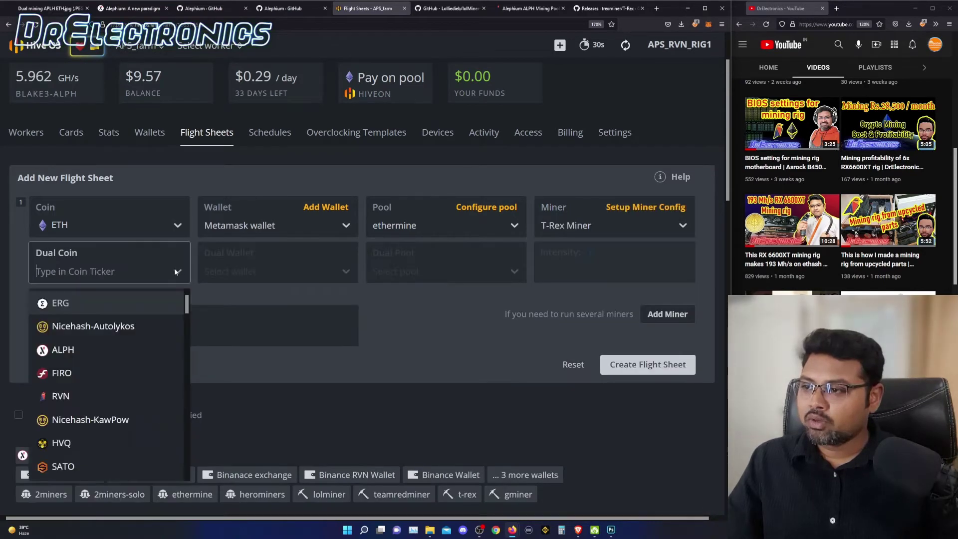
click(101, 358)
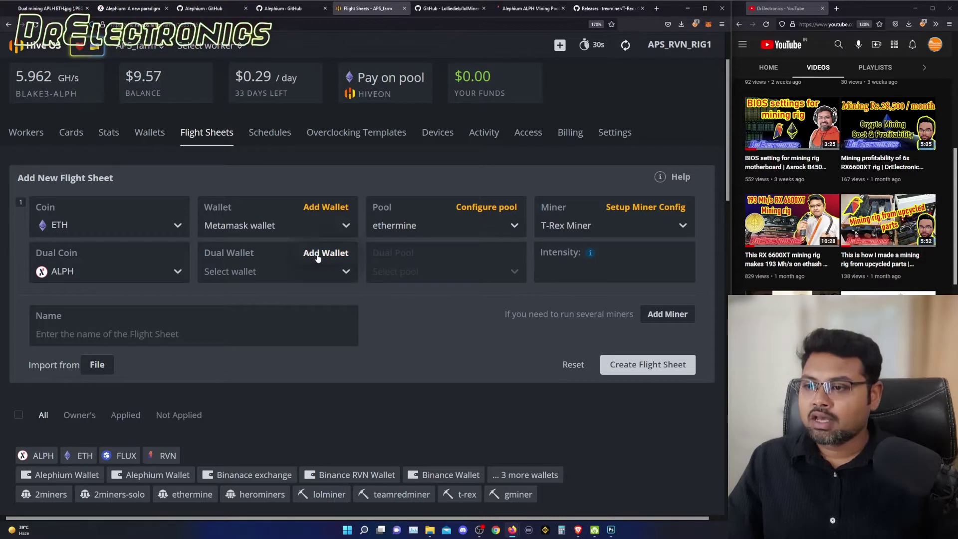
click(344, 276)
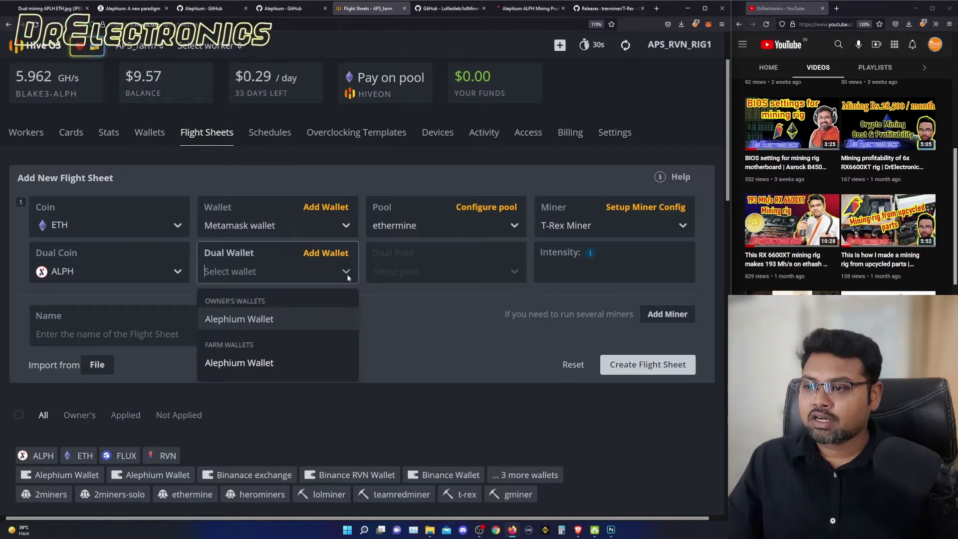
click(299, 322)
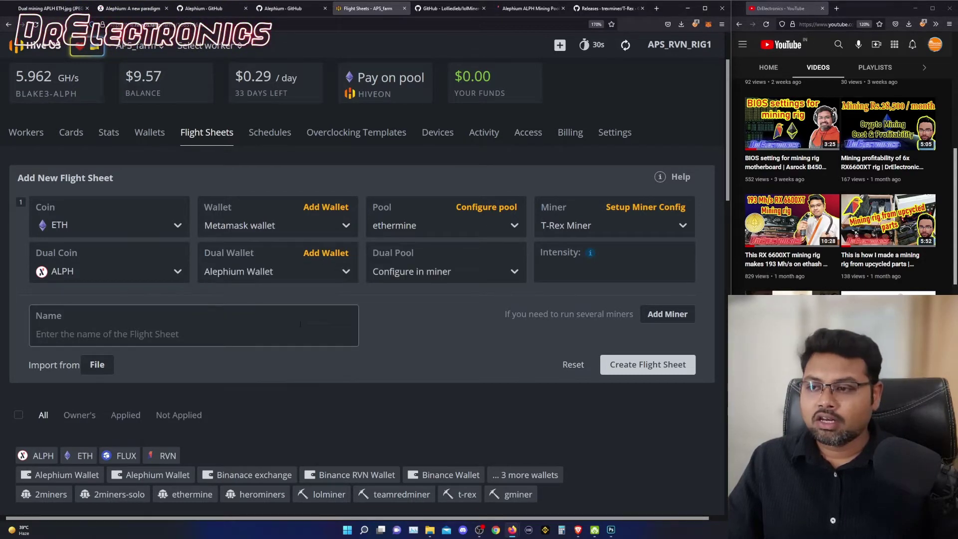
- Set herominers as the ALPH dual pool using its India server
click(512, 275)
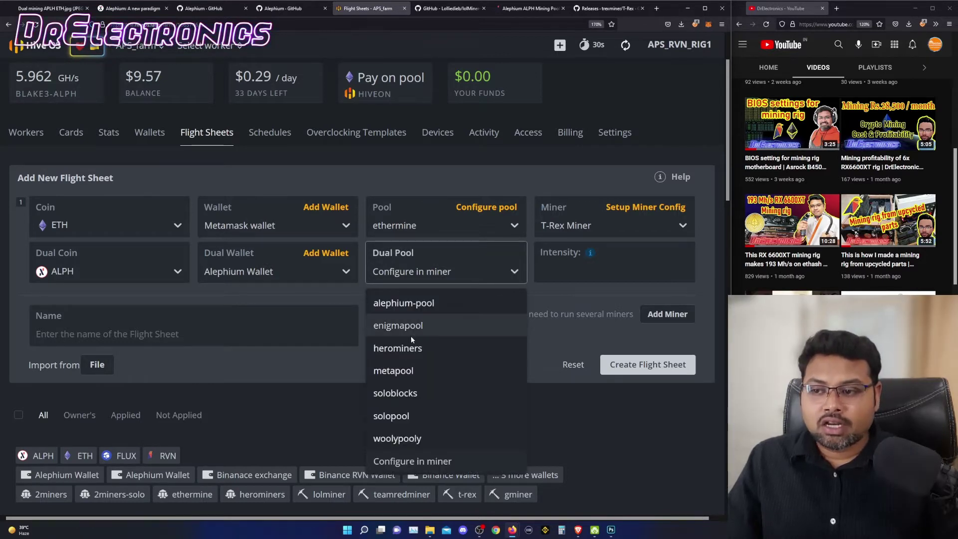
click(401, 349)
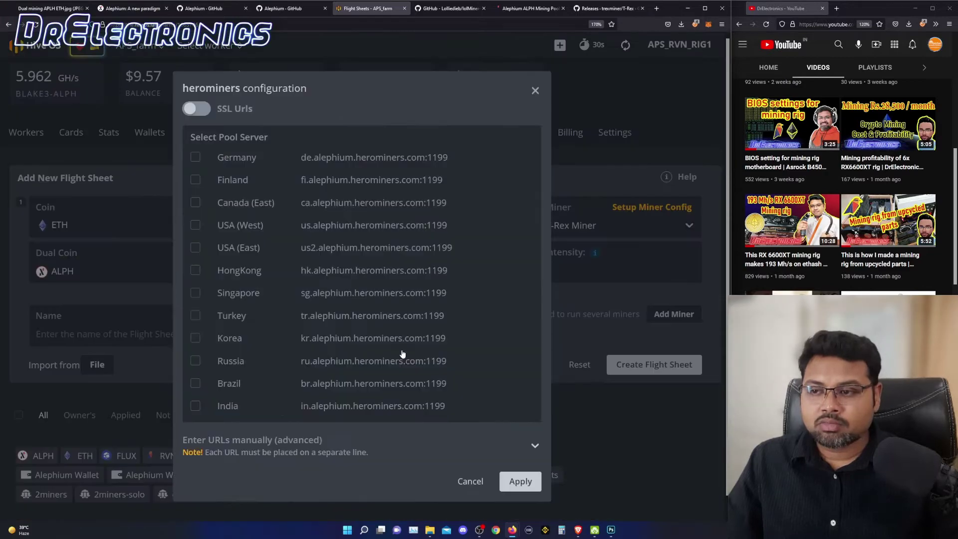
click(195, 407)
click(535, 482)
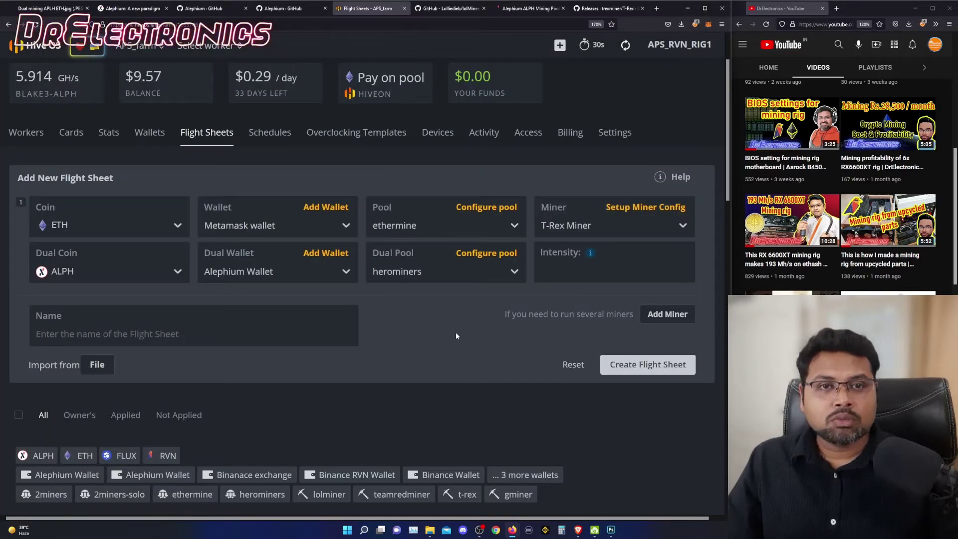
- Enter 'Dual miner for NVIDIA' as the flight sheet name and 74.5 as intensity
click(254, 335)
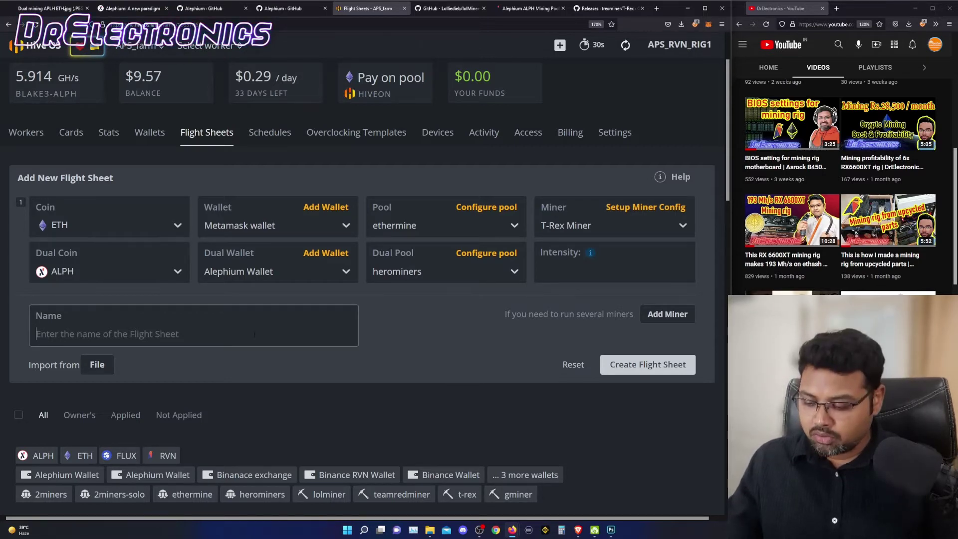
text(Dual miner for)
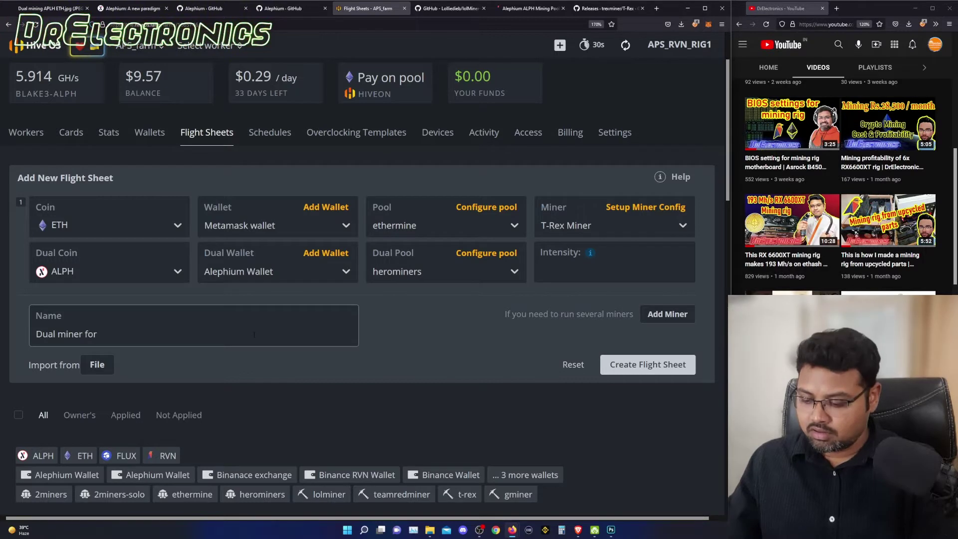
text( NVIDIA)
click(404, 334)
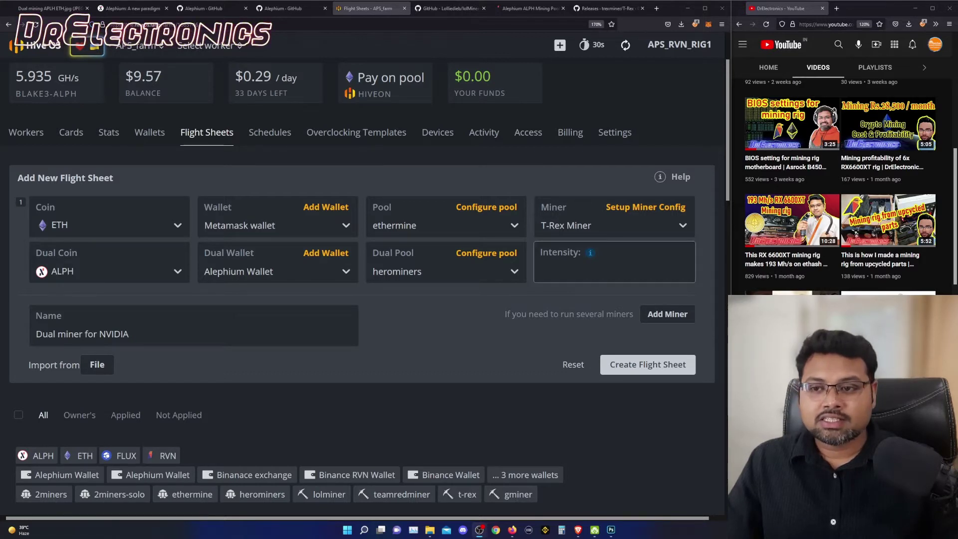
click(569, 277)
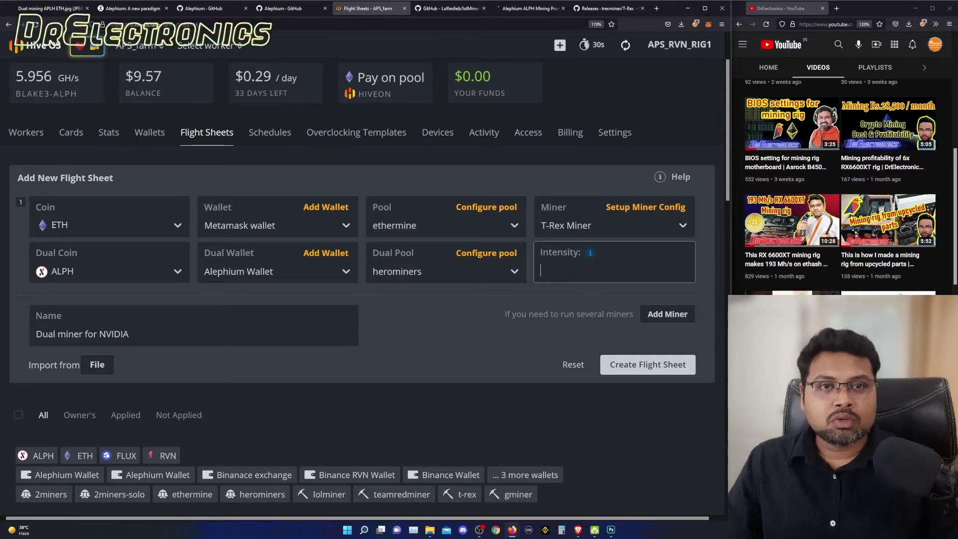
text(7)
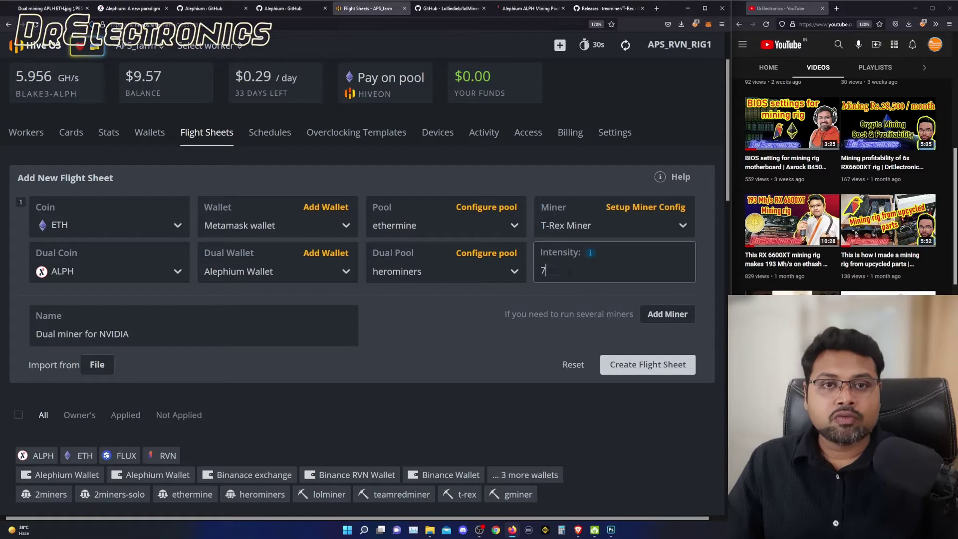
text(4.5)
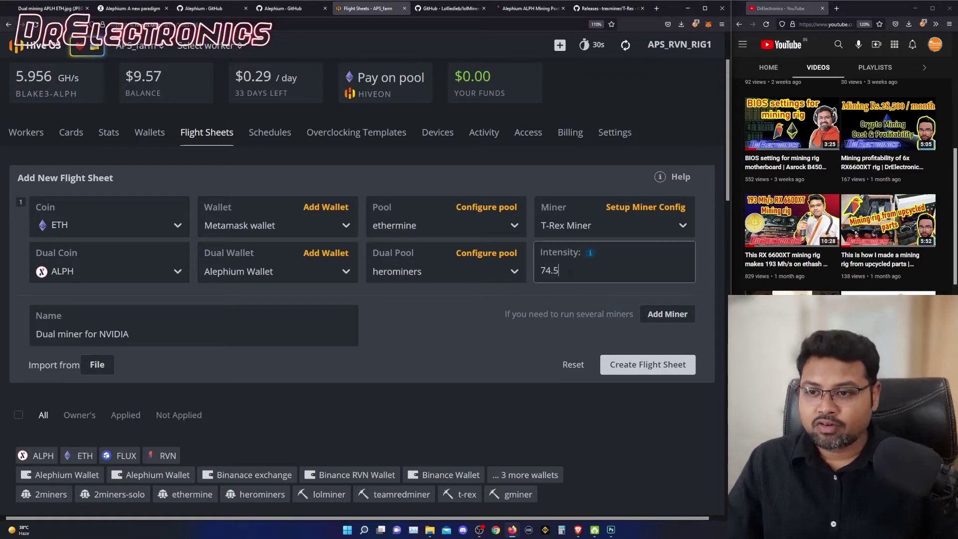
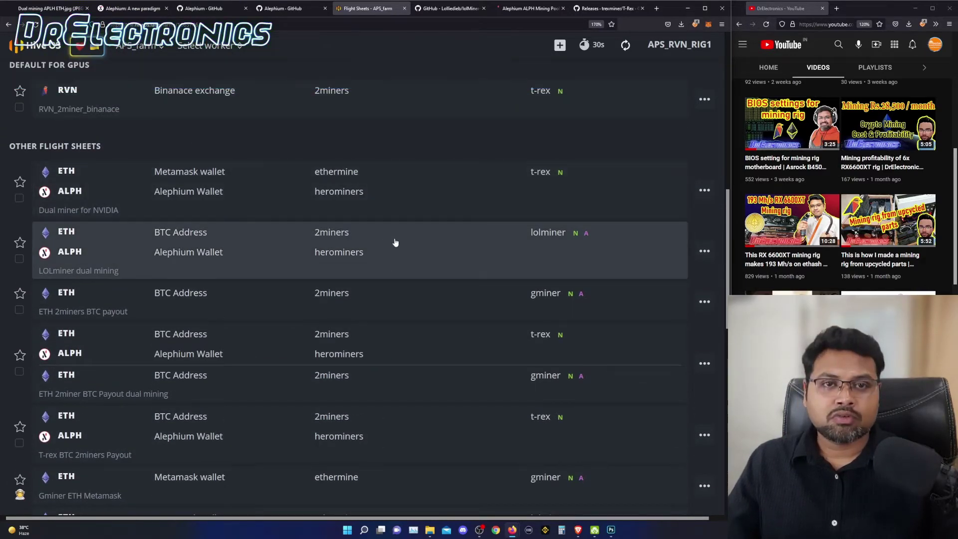
scroll(395, 242, up, 5)
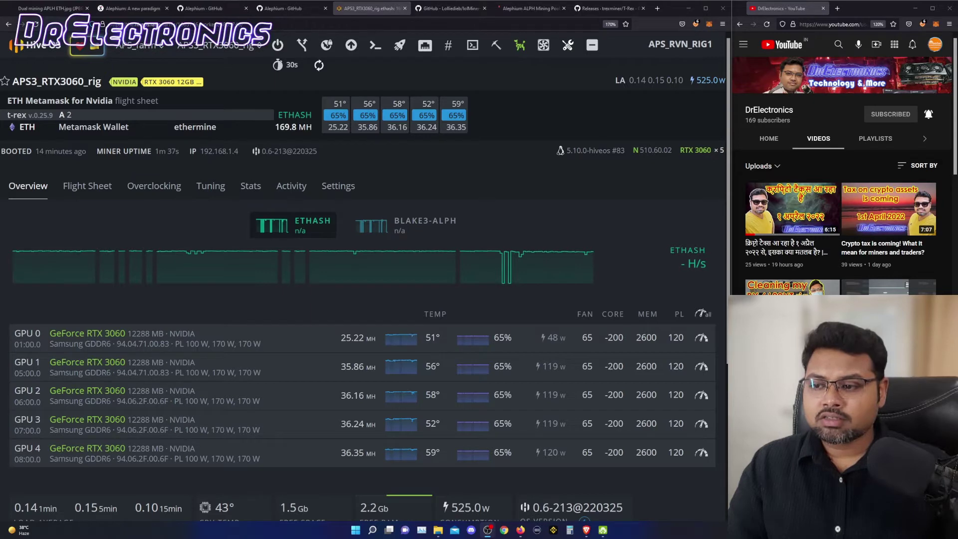
- Reload the APS3_RTX3060_rig overview to refresh its t-rex ETH stats of about 182 MH/s
key(F5)
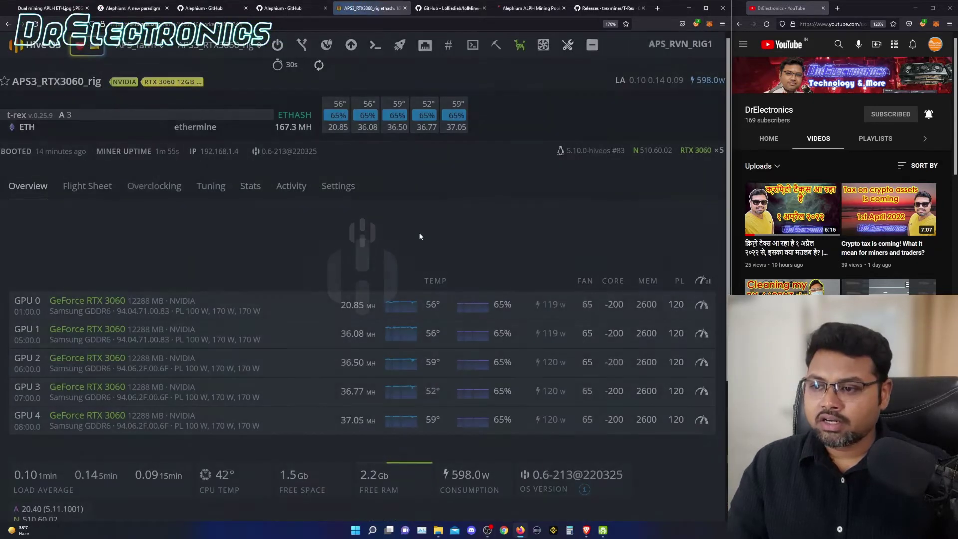
scroll(419, 237, down, 2)
- Open a Shell In A Box terminal on the rig and log in as user
click(472, 45)
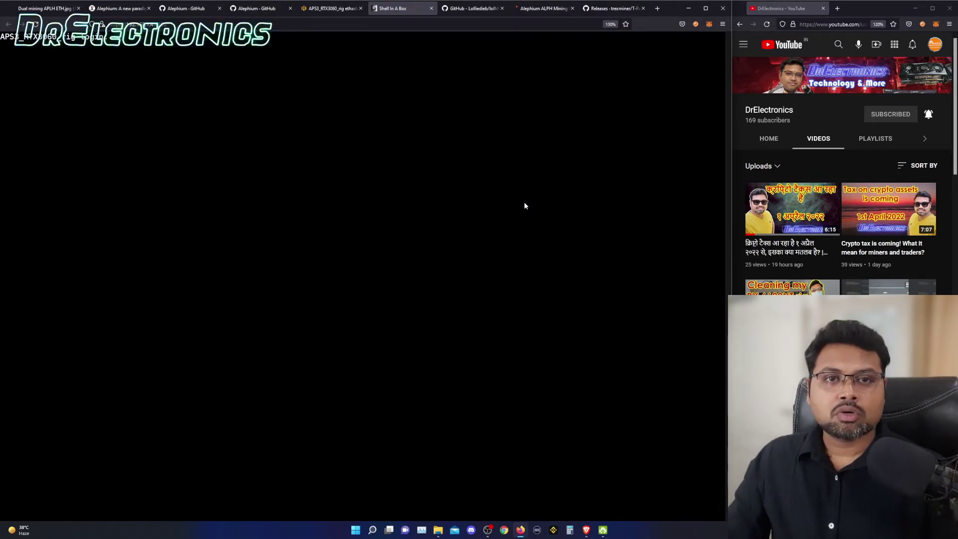
text(user)
key(Return)
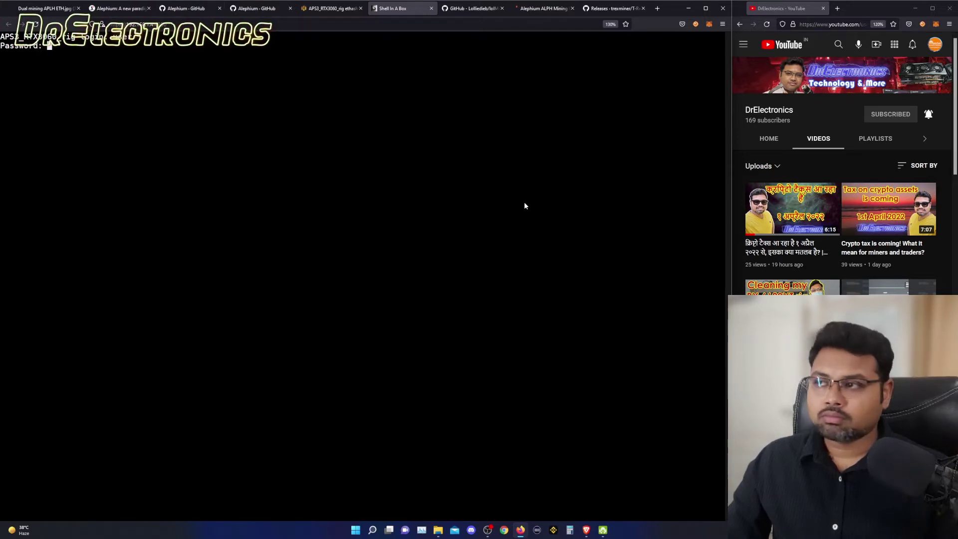
key(Return)
- Show the running t-rex miner output with enlarged text, then begin detaching with Ctrl+A
text(miner)
key(Return)
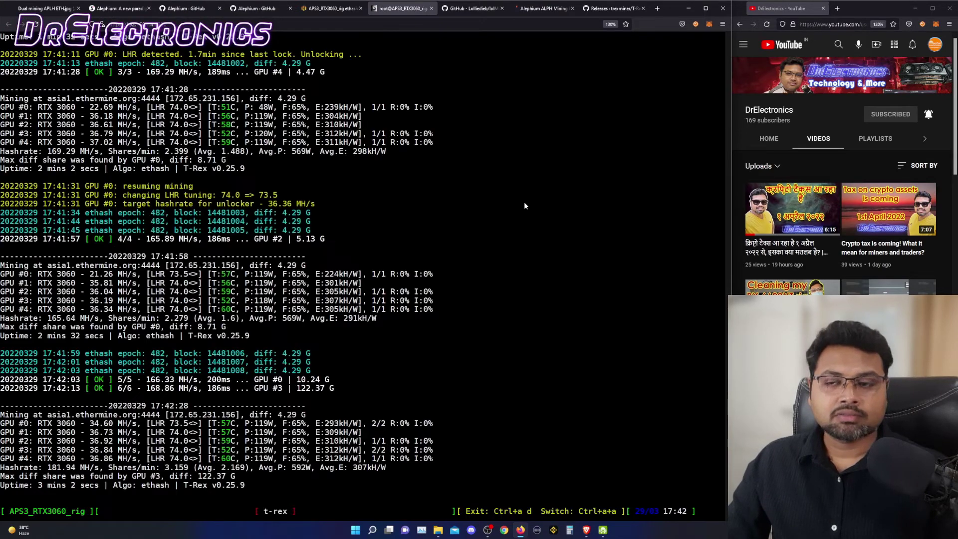
key(ctrl+plus)
key(ctrl+plus)
key(ctrl+plus)
key(ctrl+plus)
key(ctrl+plus)
key(ctrl+plus)
key(ctrl+plus)
key(ctrl+plus)
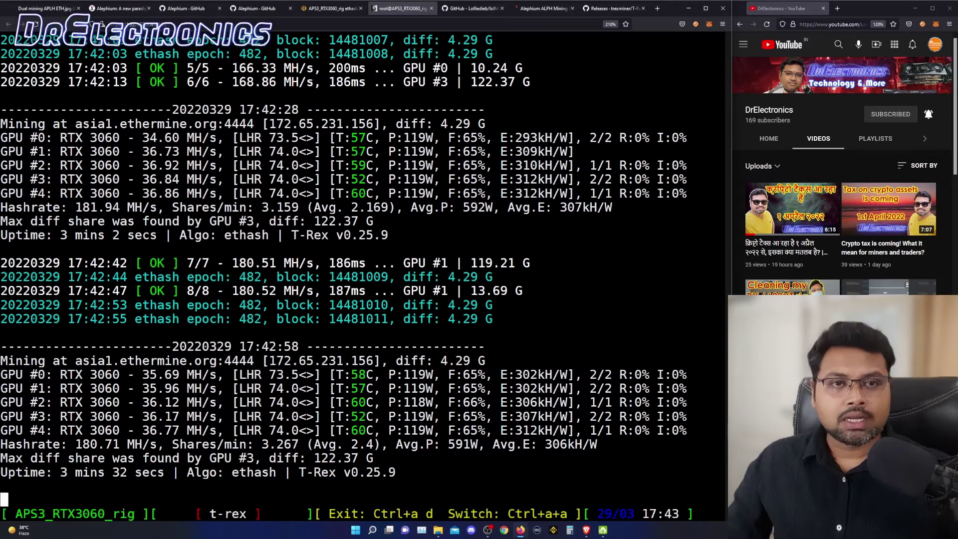
key(ctrl+a)
- Detach from the miner session and close the web terminal tab
key(d)
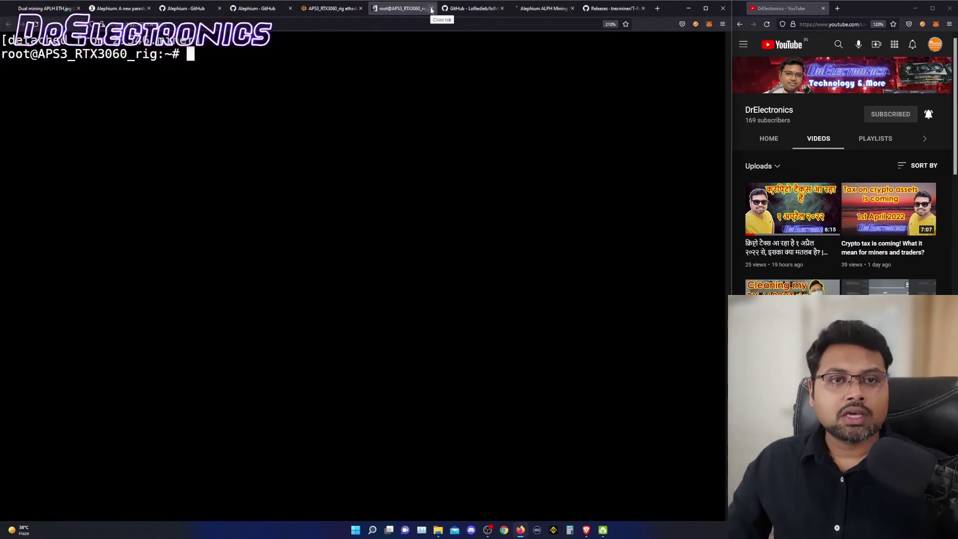
click(432, 9)
click(378, 293)
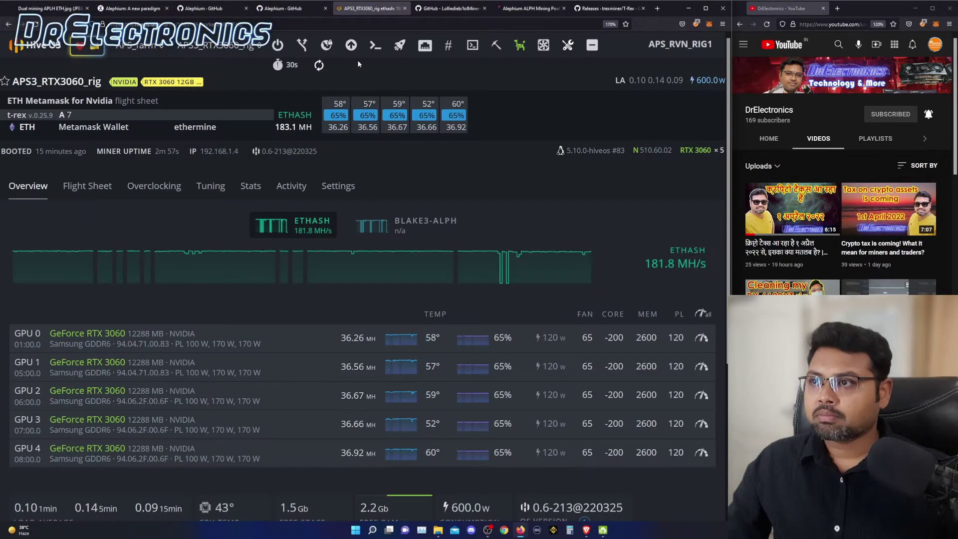
- Apply the ETH + ALPH Nvidia flight sheet and launch a new Shellinabox terminal
scroll(543, 200, down, 3)
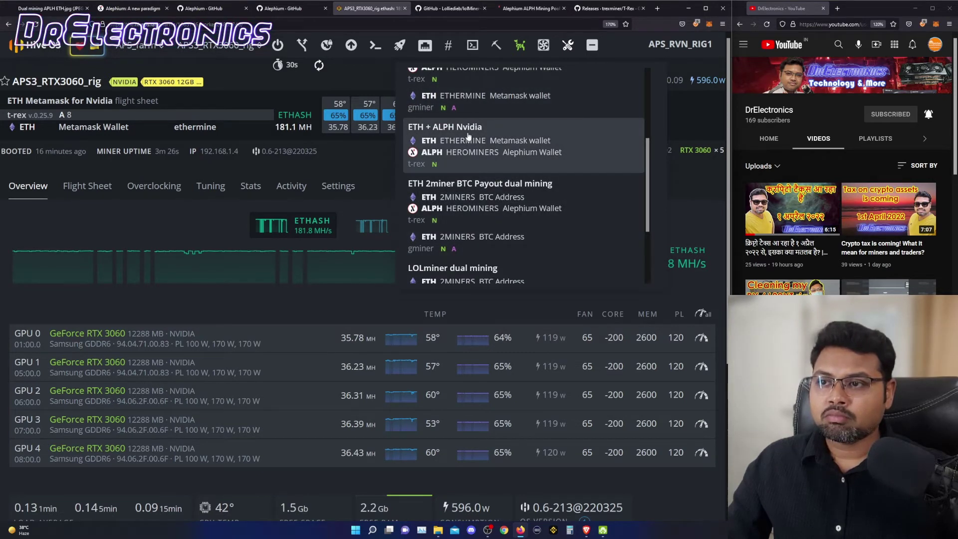
click(505, 155)
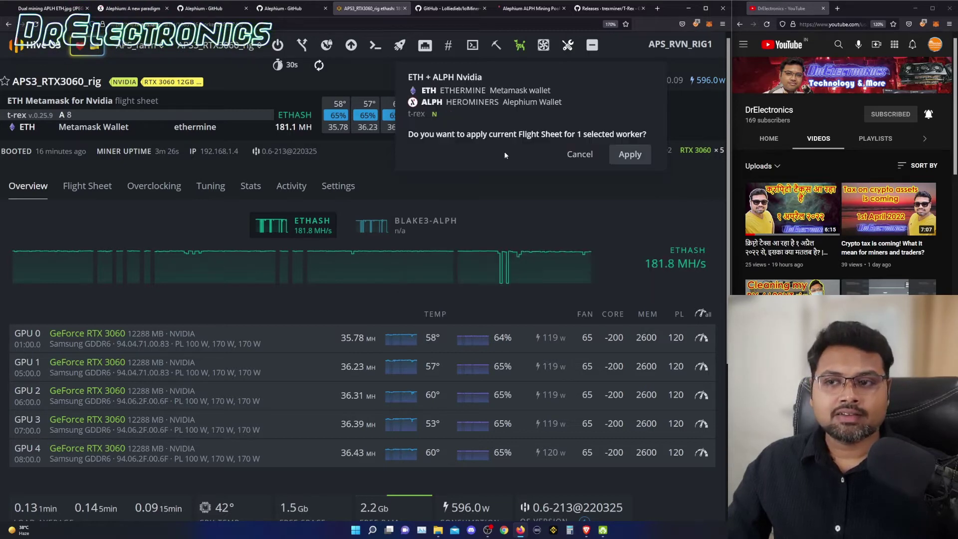
click(629, 155)
click(472, 46)
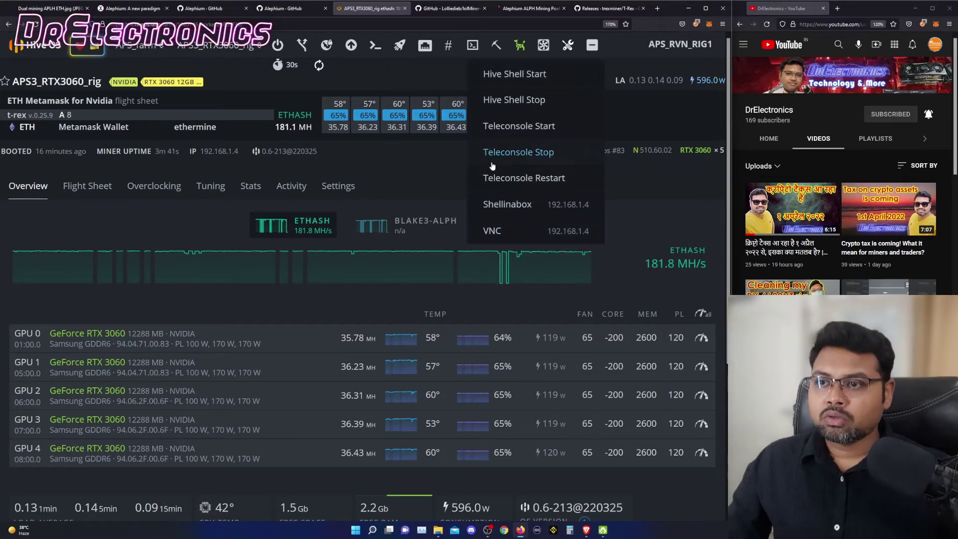
click(527, 202)
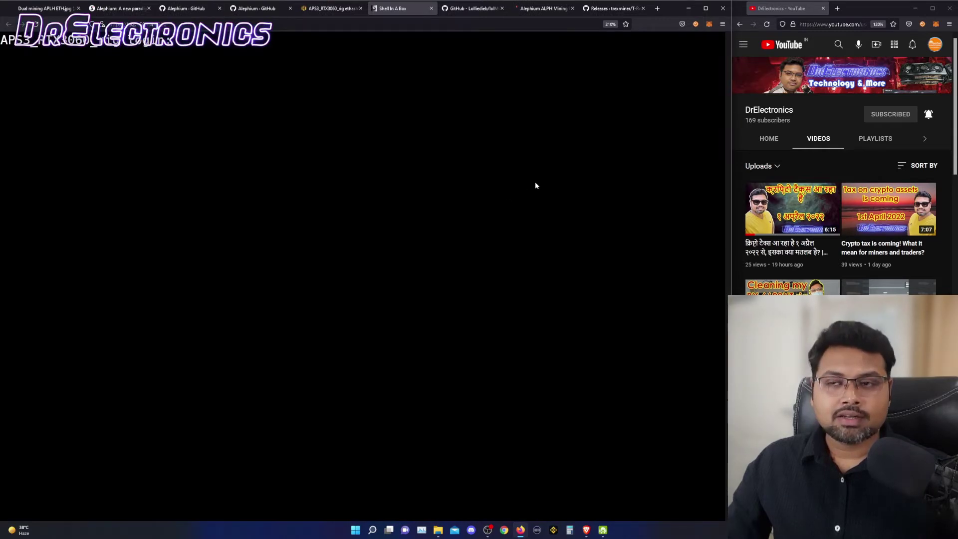
- Log in to the new rig terminal as user with the account password
text(user)
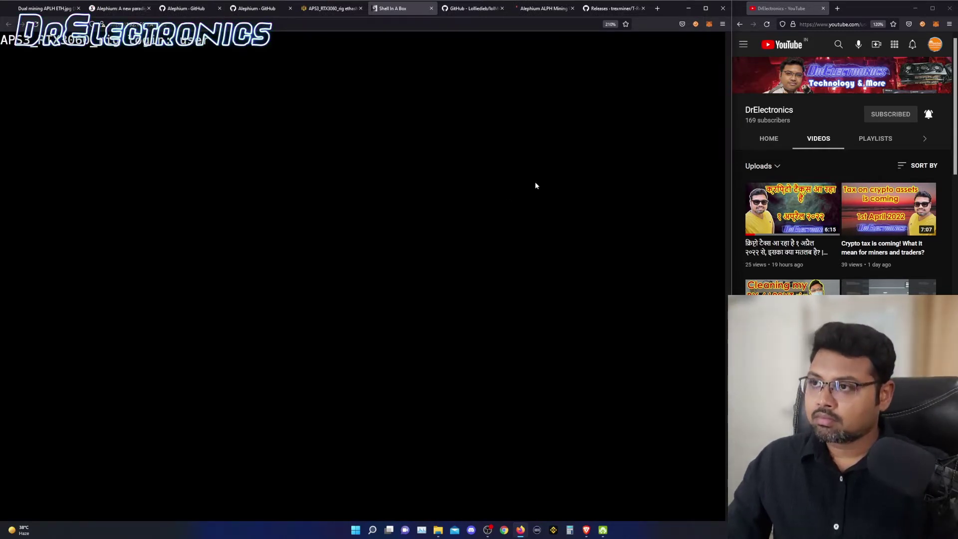
key(Return)
text(1)
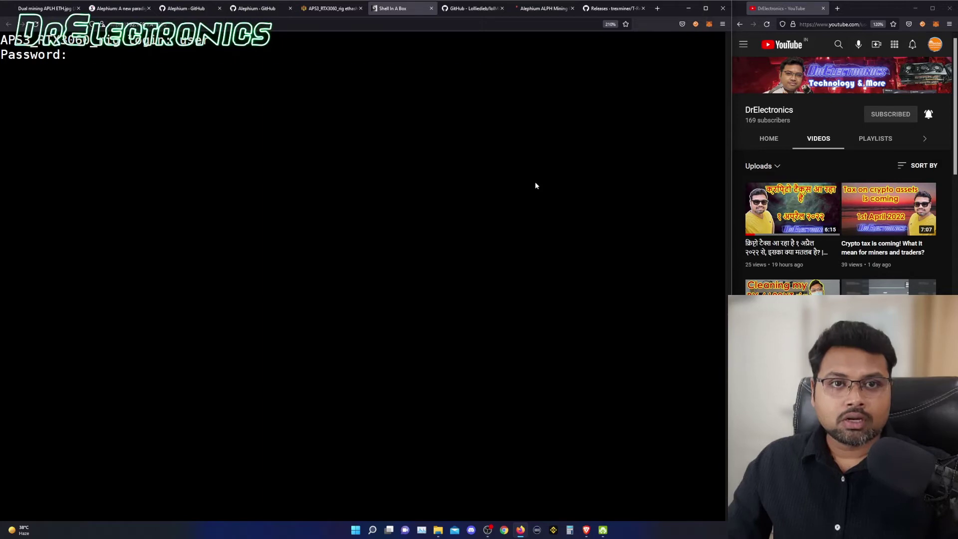
key(Return)
- Check t-rex dual-mining ETH and ALPH on all GPUs, then return to the rig overview
text(miner)
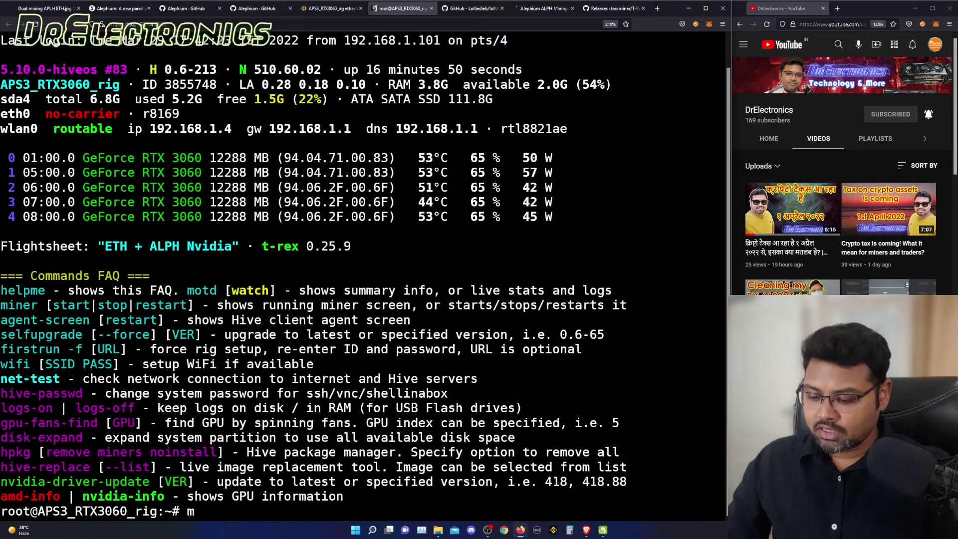
key(Return)
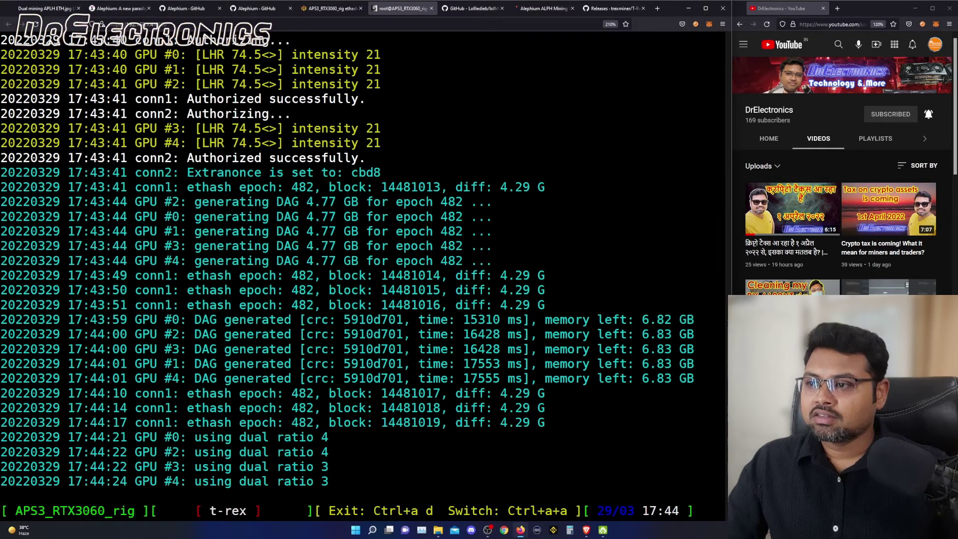
key(ctrl+shift+Tab)
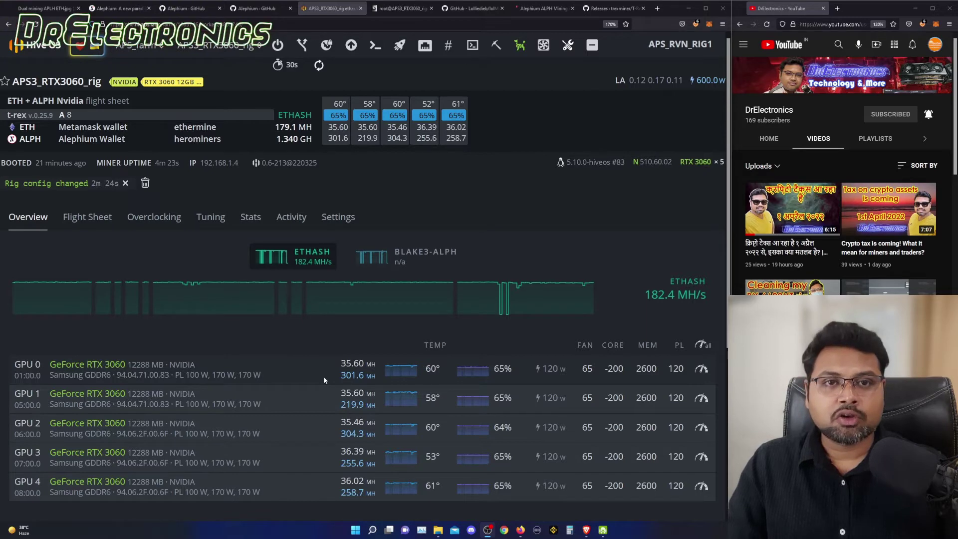
- Review the per-GPU hashrates: about 181.3 MH/s ETH and 1.321 GH/s ALPH across five RTX 3060s
scroll(323, 375, down, 2)
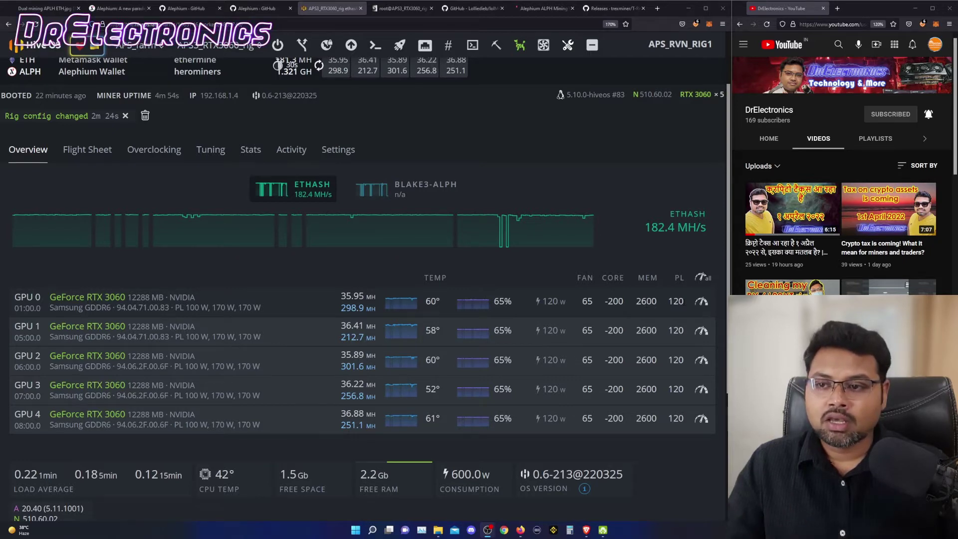
scroll(363, 279, down, 2)
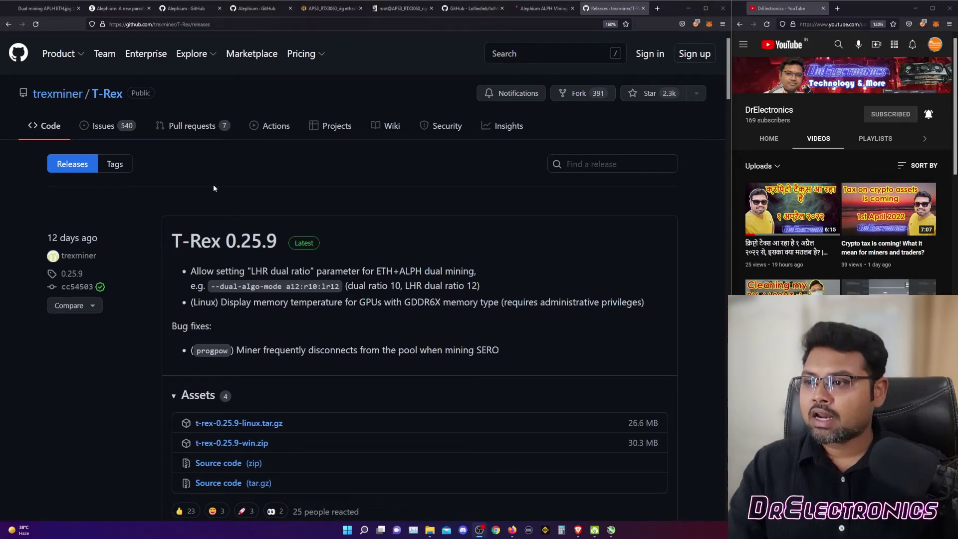
- Download t-rex-0.25.9-win.zip from the release assets and allow the blocked download
scroll(344, 192, down, 3)
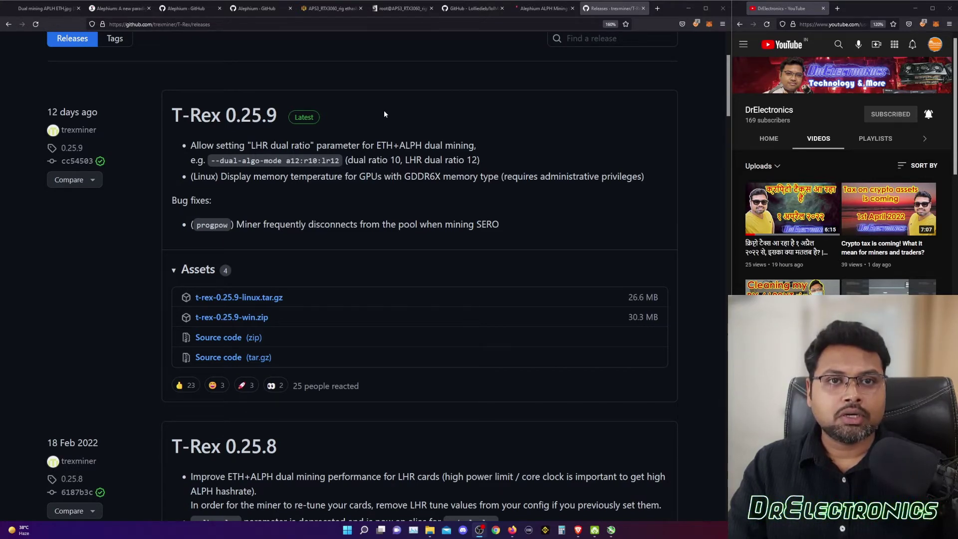
click(237, 320)
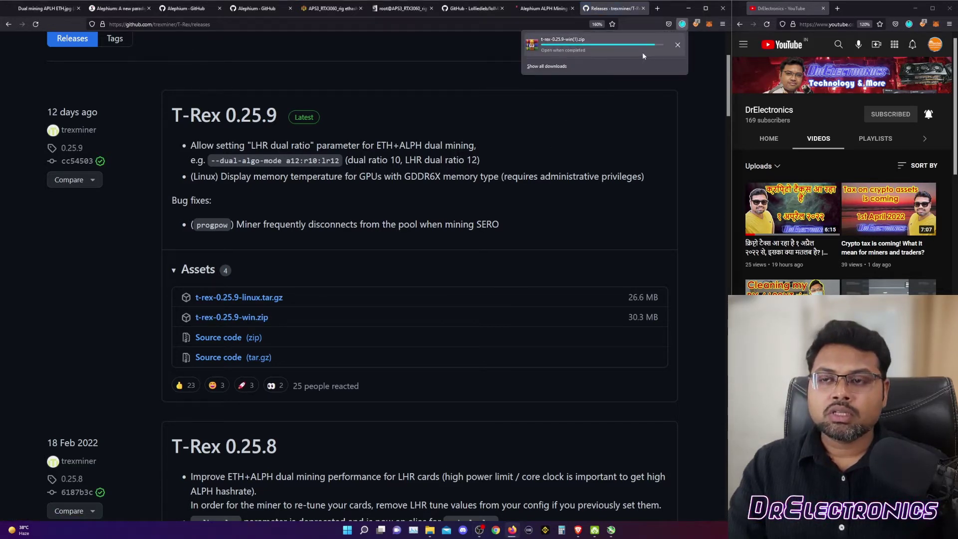
click(677, 44)
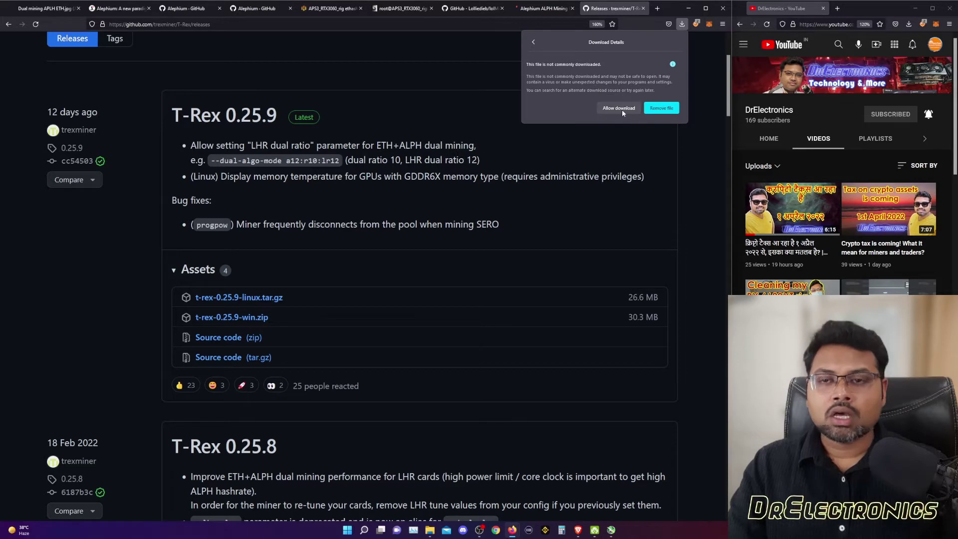
click(621, 109)
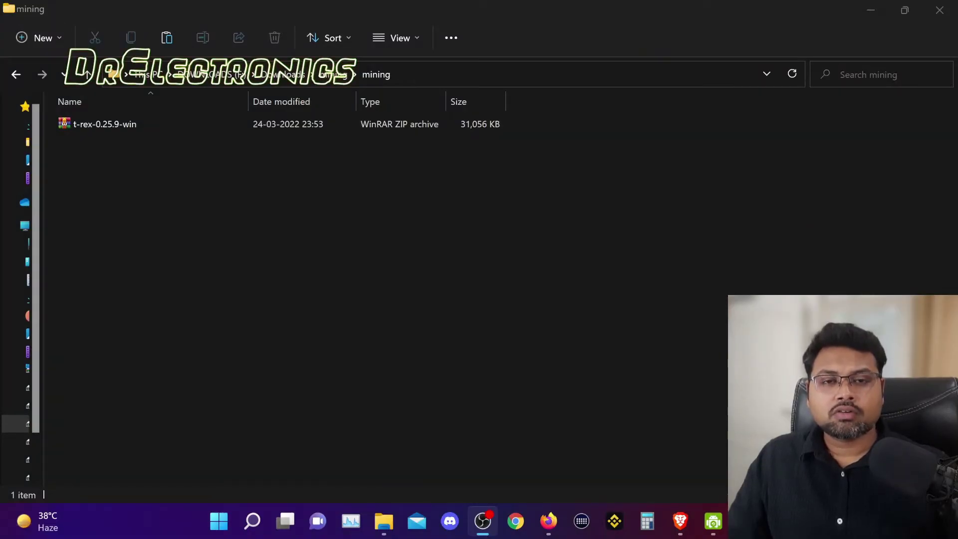
- Extract the t-rex-0.25.9-win zip to its default folder and open it
click(63, 123)
right_click(64, 124)
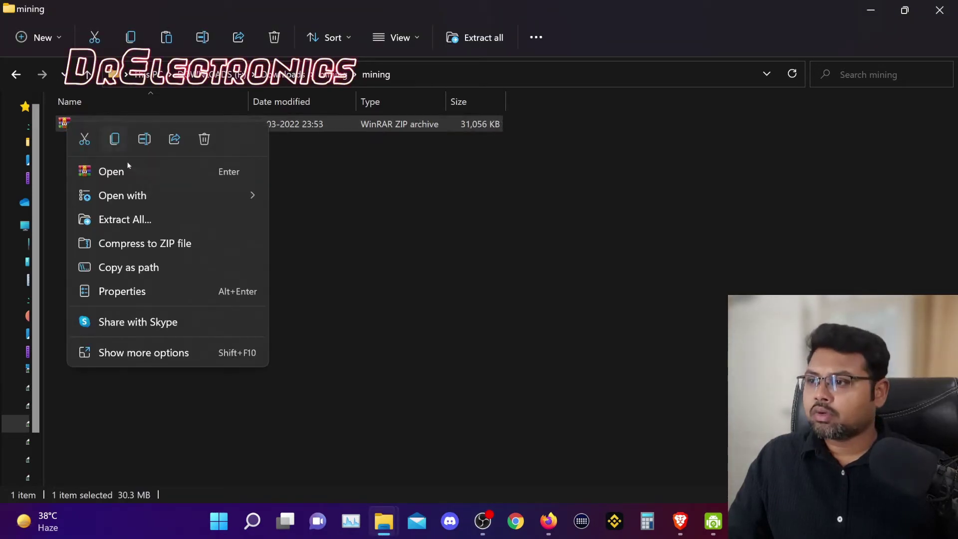
click(150, 220)
key(Return)
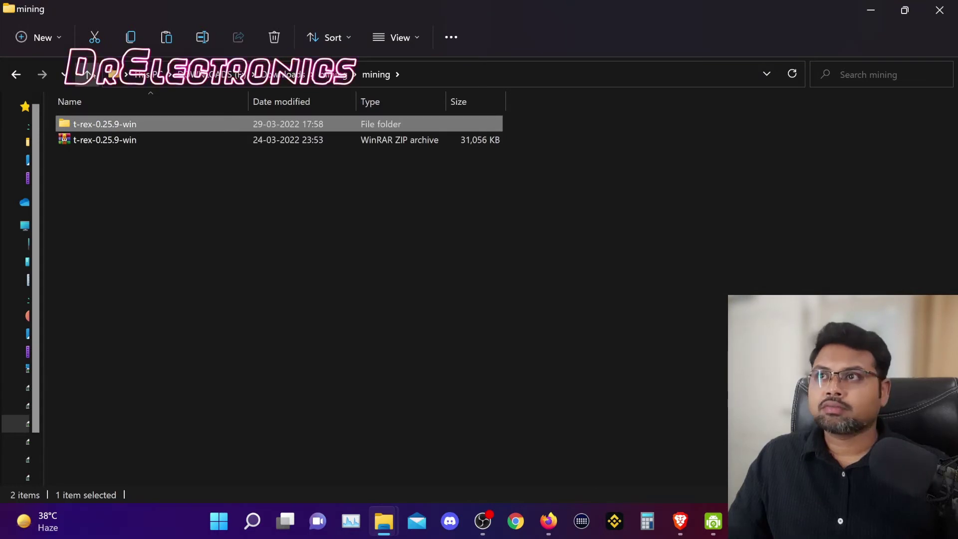
key(Return)
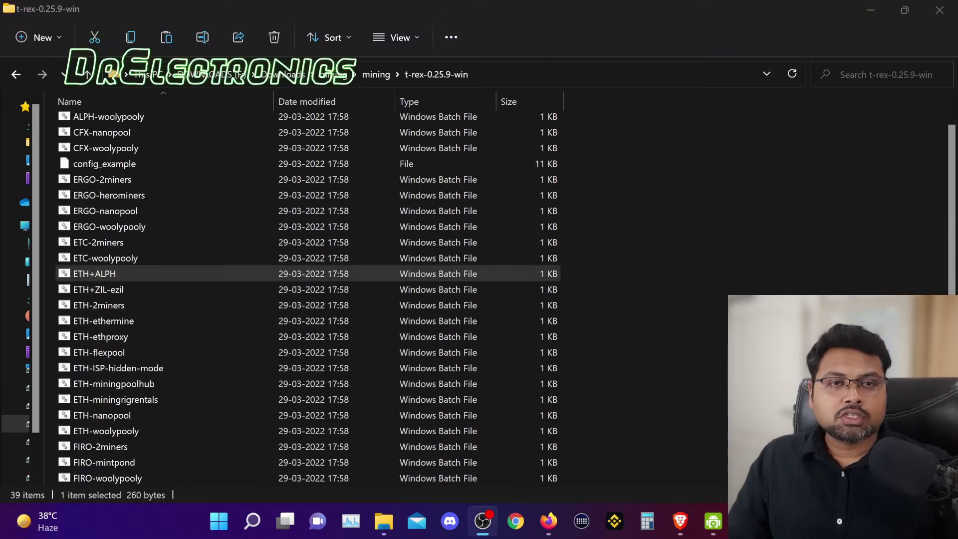
- Duplicate the ETH+ALPH batch file in the folder to create 'ETH+ALPH - Edited'
scroll(160, 144, up, 1)
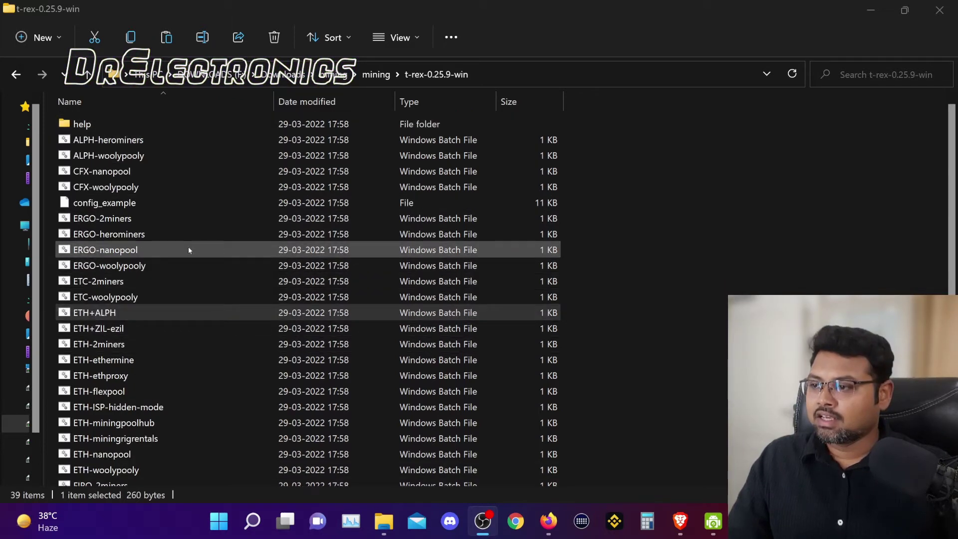
click(151, 171)
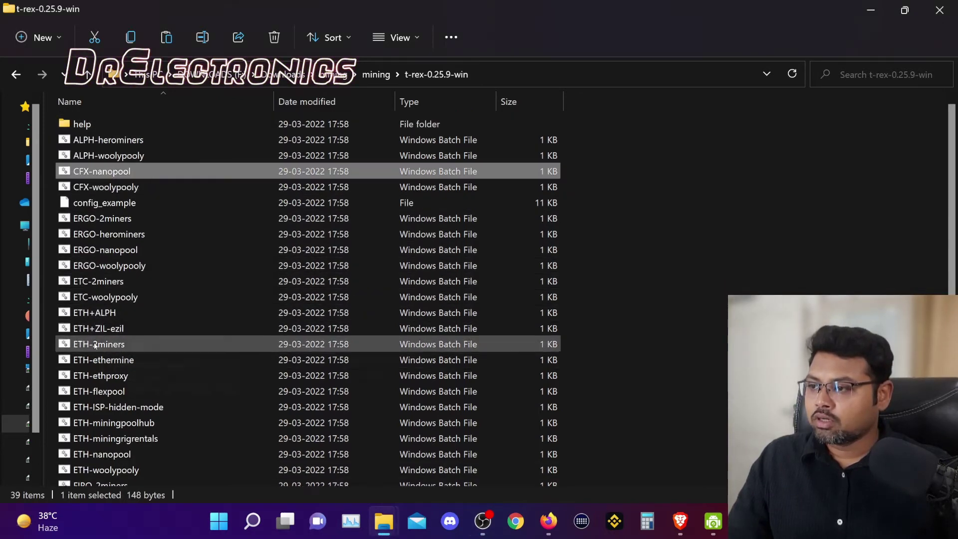
right_click(124, 315)
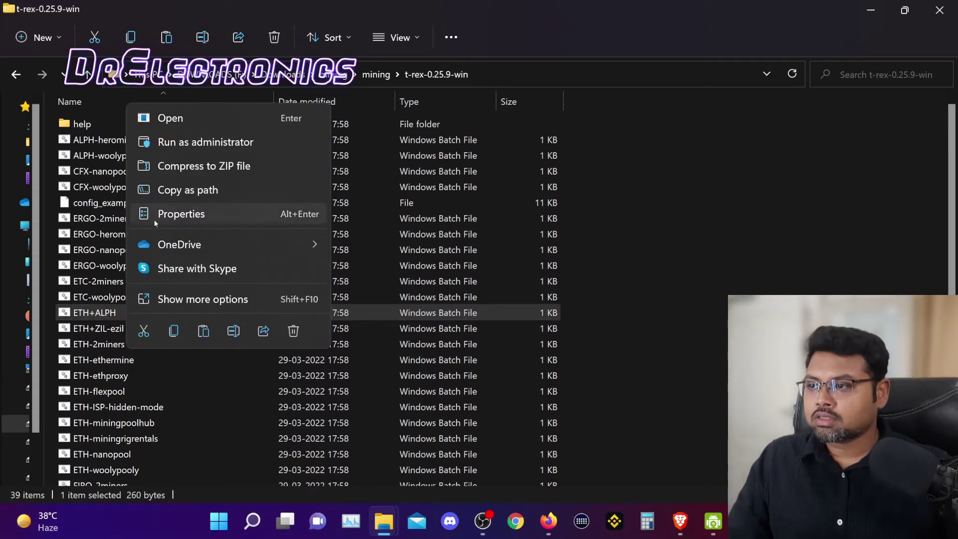
click(173, 332)
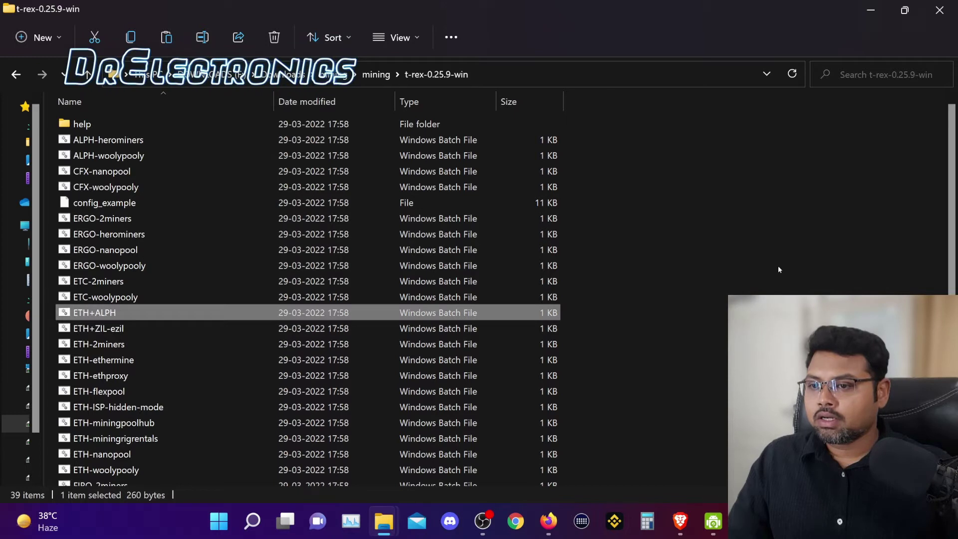
right_click(655, 276)
click(669, 296)
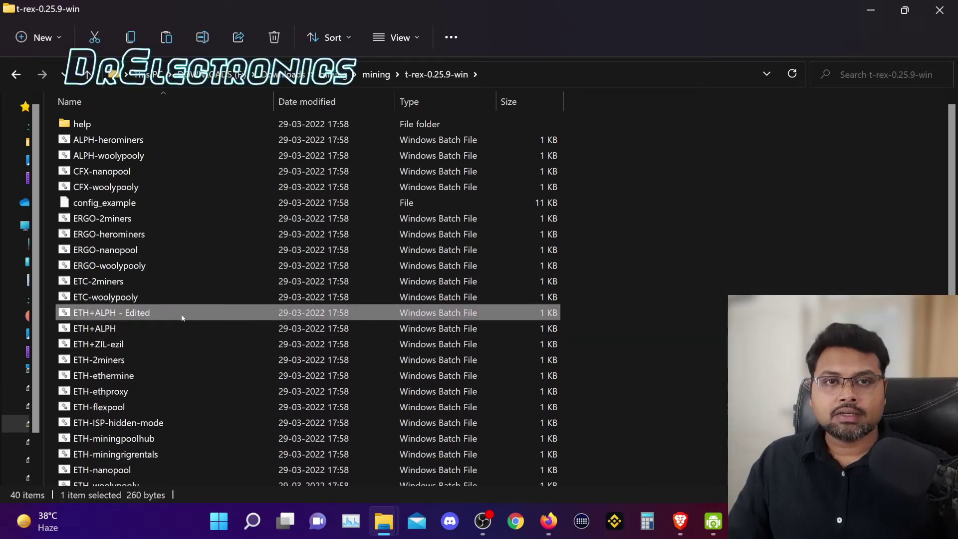
- Open 'ETH+ALPH - Edited' in Notepad and locate its 2miners ETH pool address
right_click(108, 312)
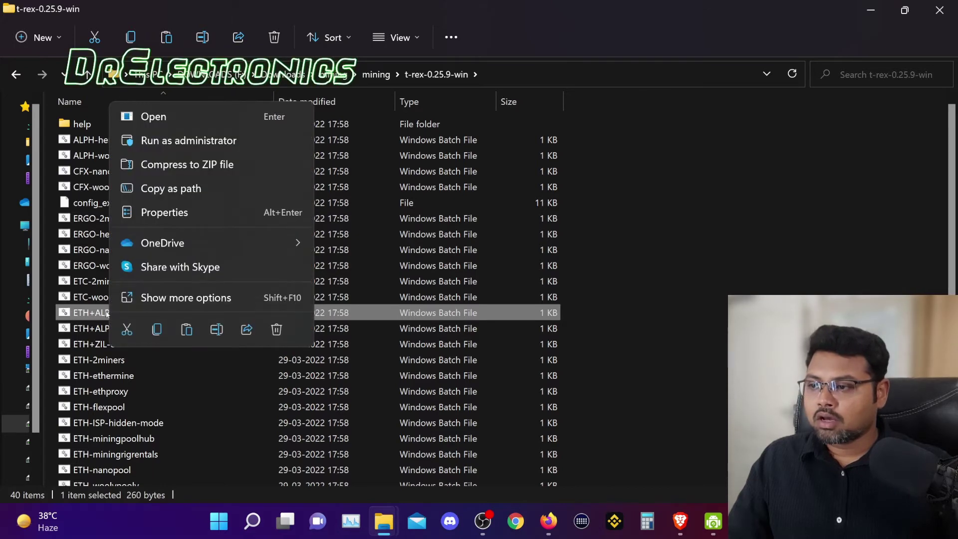
click(134, 297)
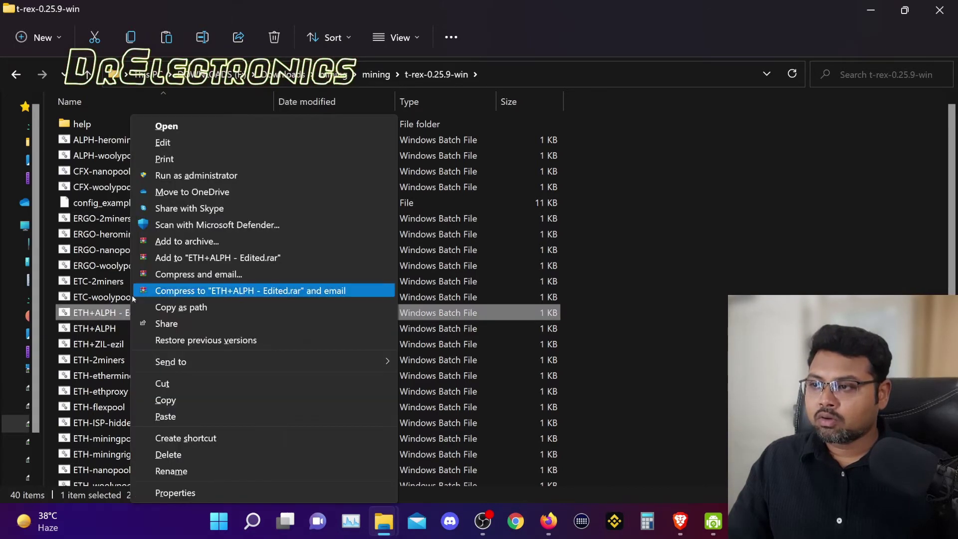
click(179, 143)
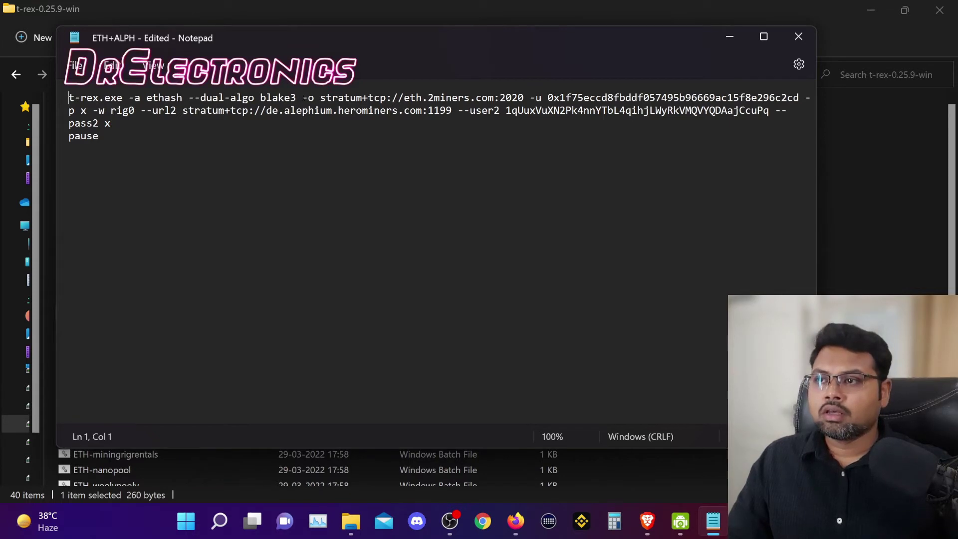
drag(320, 97, 524, 98)
click(511, 98)
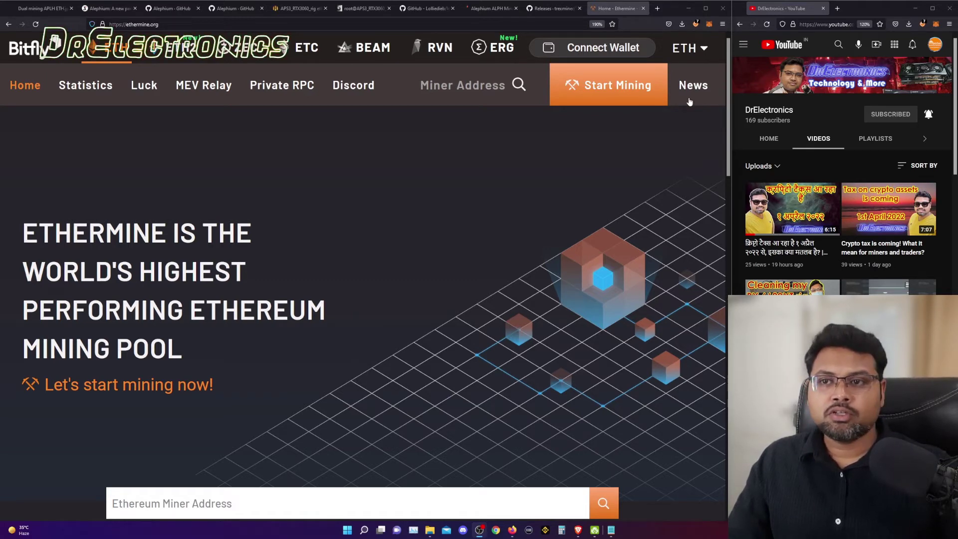
click(635, 94)
scroll(528, 187, down, 3)
drag(263, 159, 366, 159)
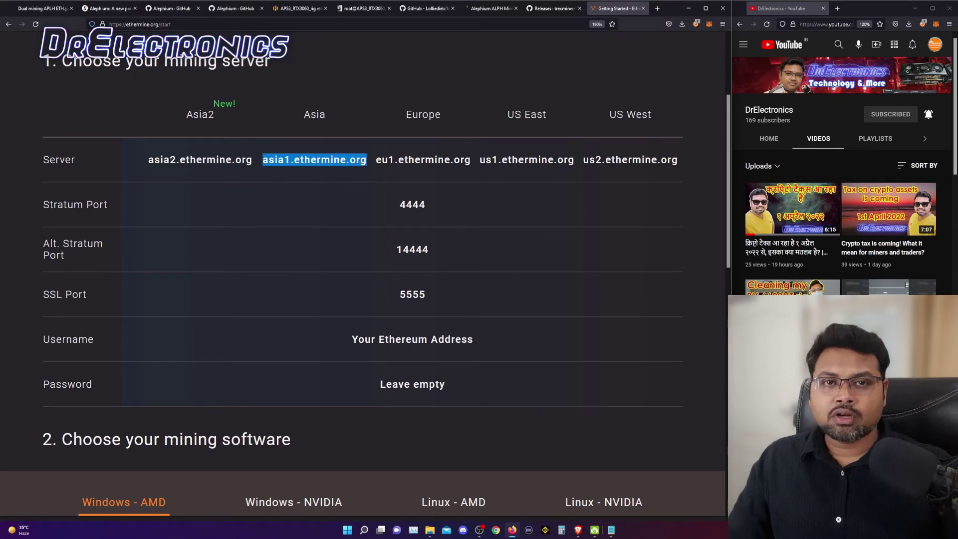
key(alt+Tab)
drag(198, 127, 369, 127)
key(ctrl+v)
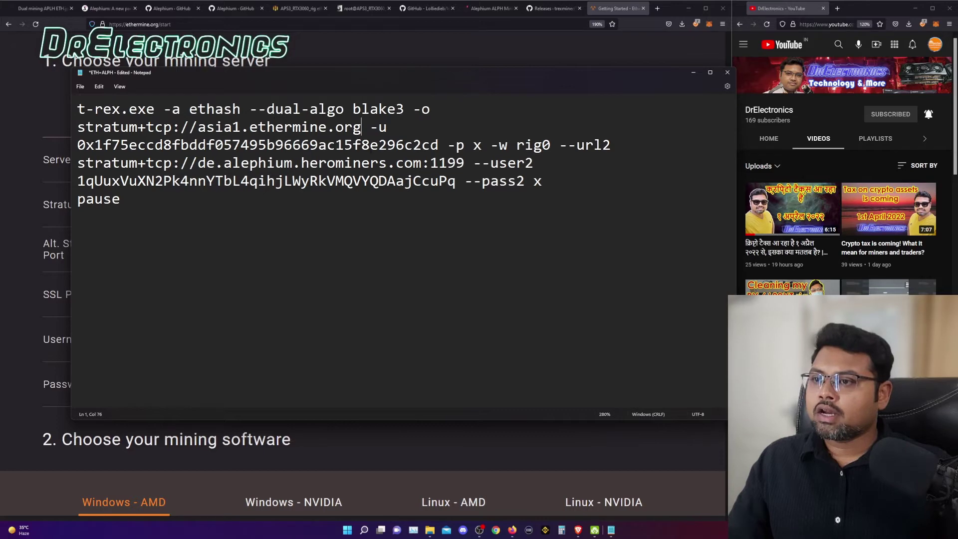
drag(438, 145, 77, 145)
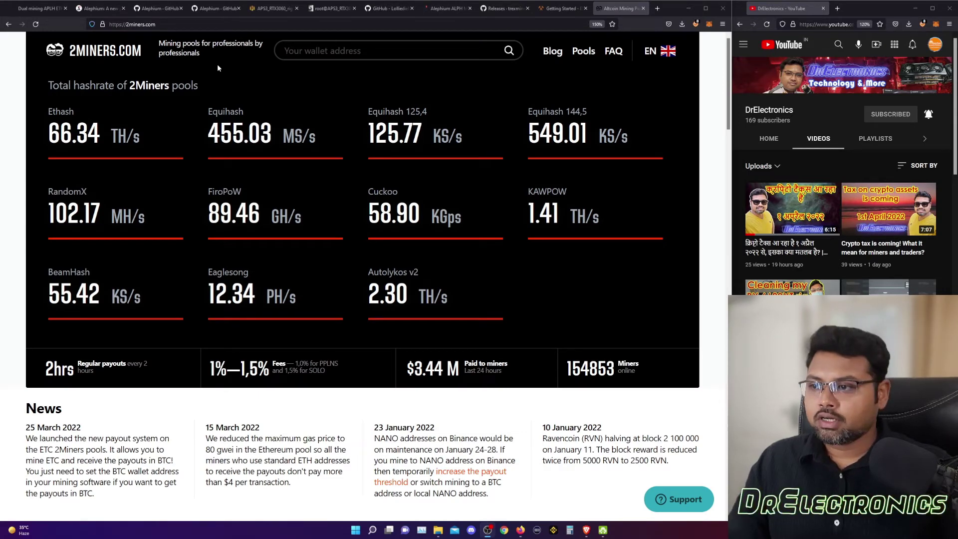
- Open 2Miners' Ethereum Quick Start guide and copy the asia-eth.2miners.com:2020 server address
scroll(173, 160, down, 6)
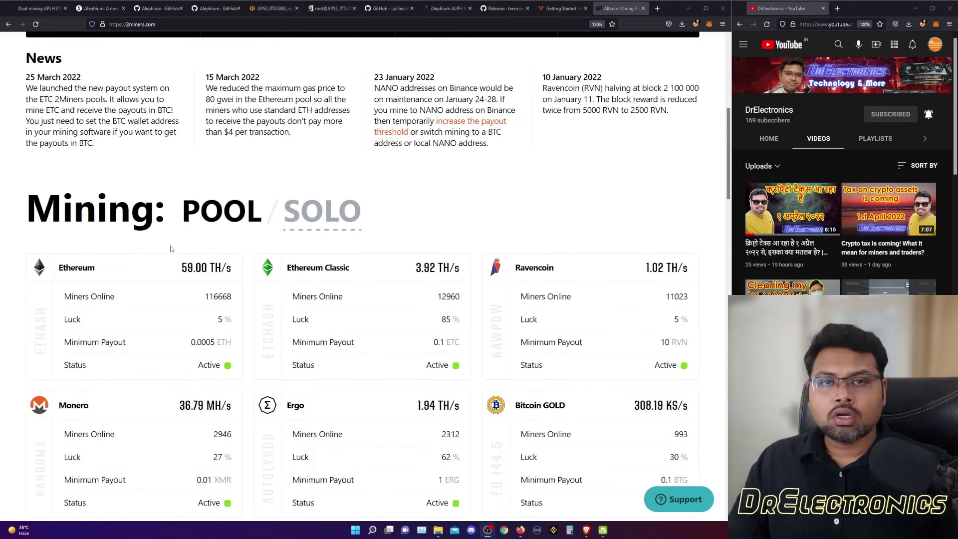
click(123, 326)
scroll(123, 326, down, 2)
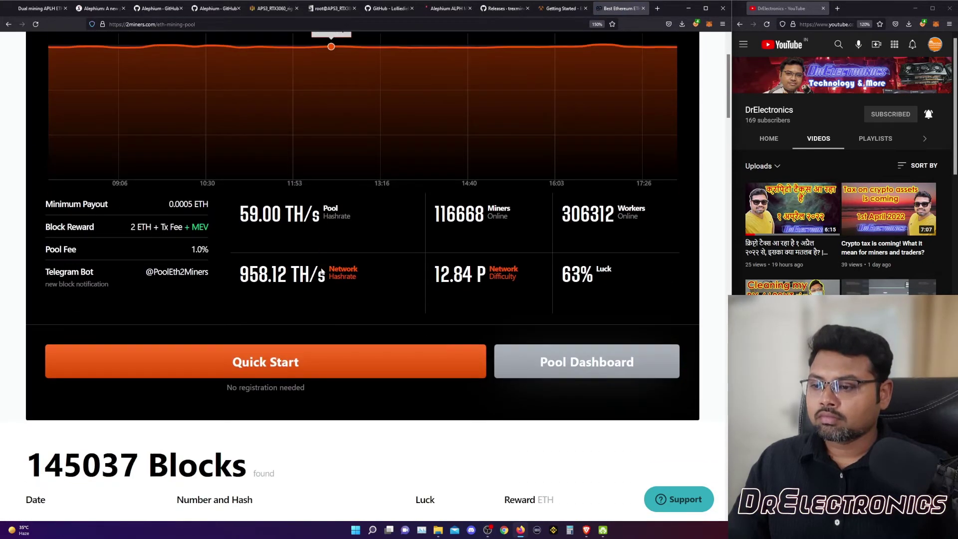
click(325, 357)
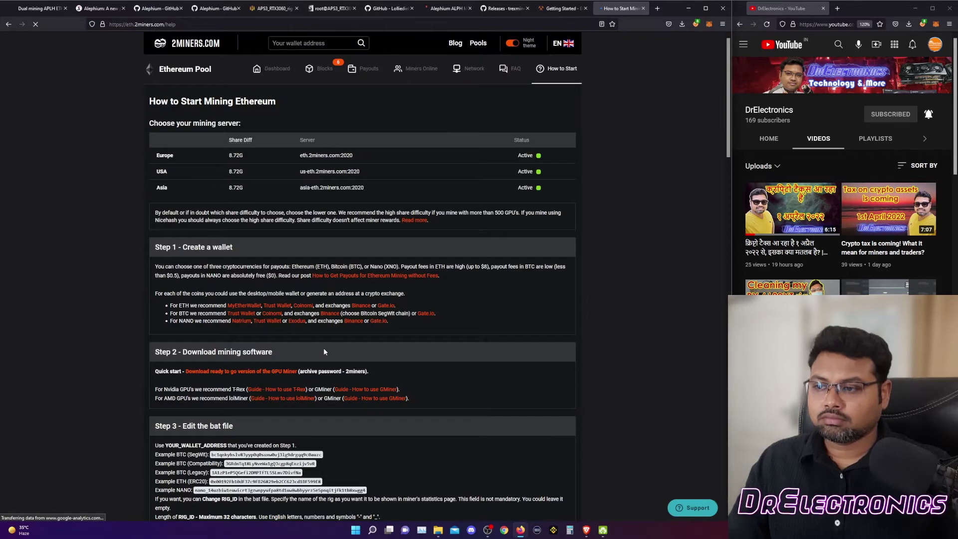
triple_click(279, 171)
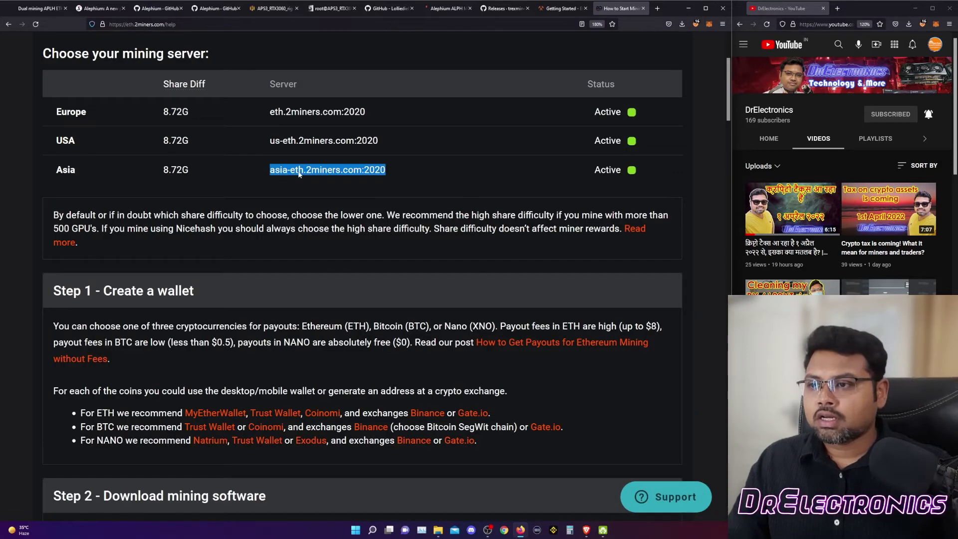
right_click(379, 176)
click(387, 184)
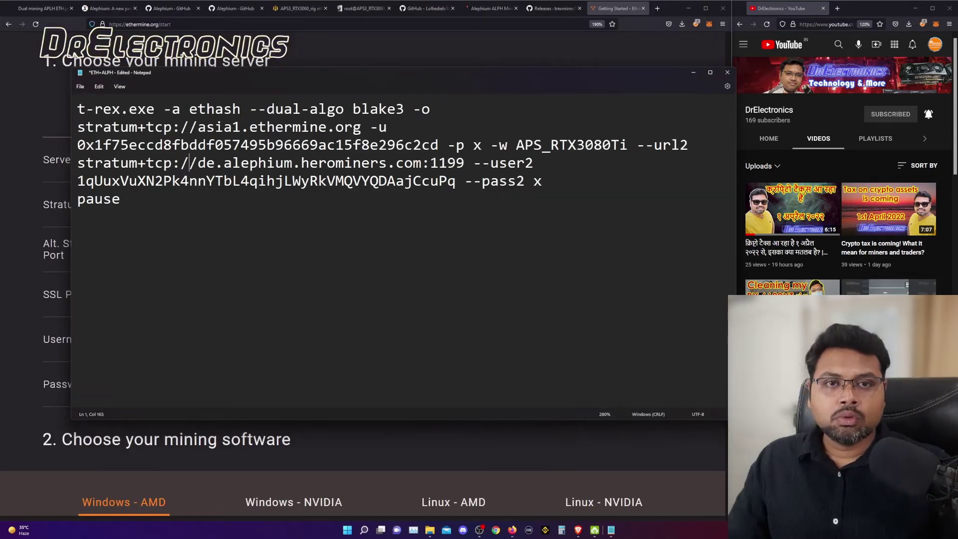
- Copy the South Asia Alephium server address from the HeroMiners pool page
click(490, 8)
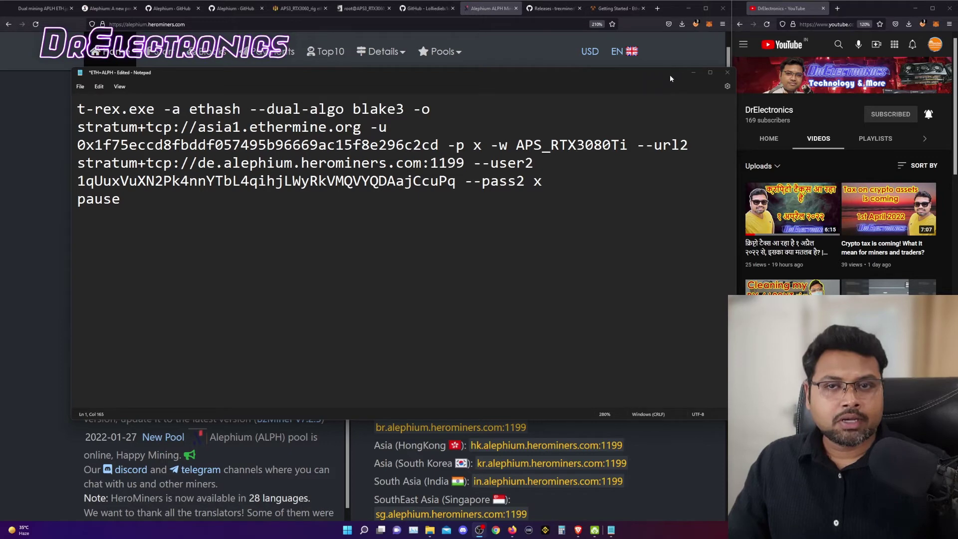
click(691, 73)
scroll(573, 190, down, 2)
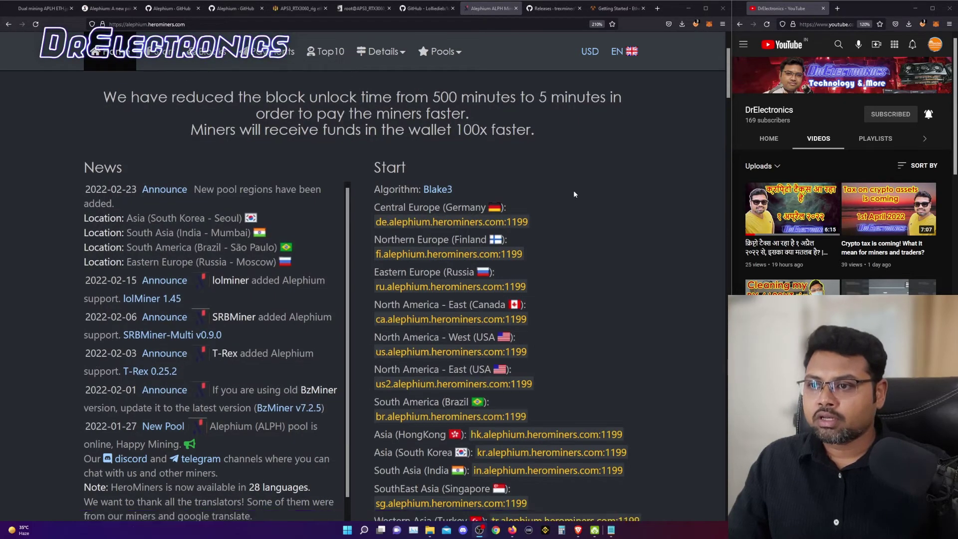
scroll(574, 192, up, 1)
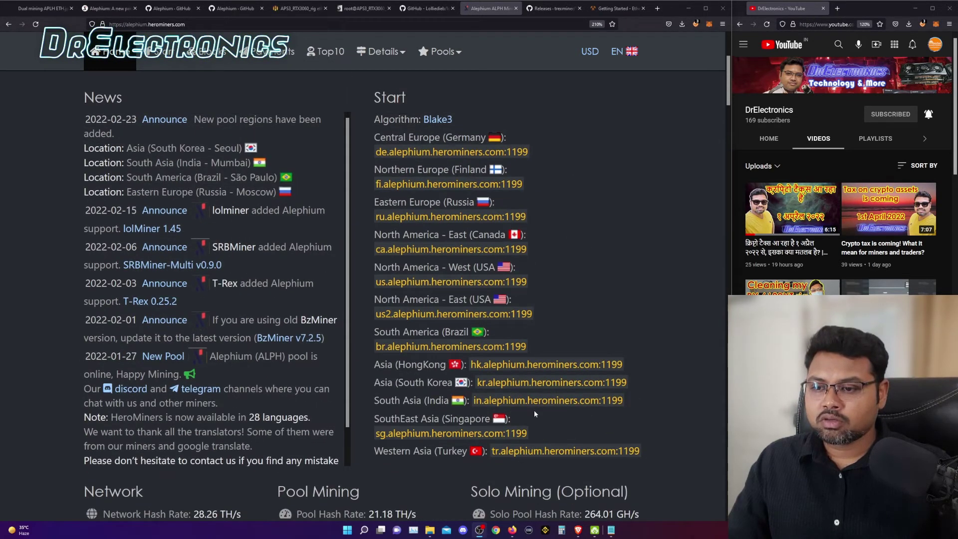
drag(474, 400, 623, 400)
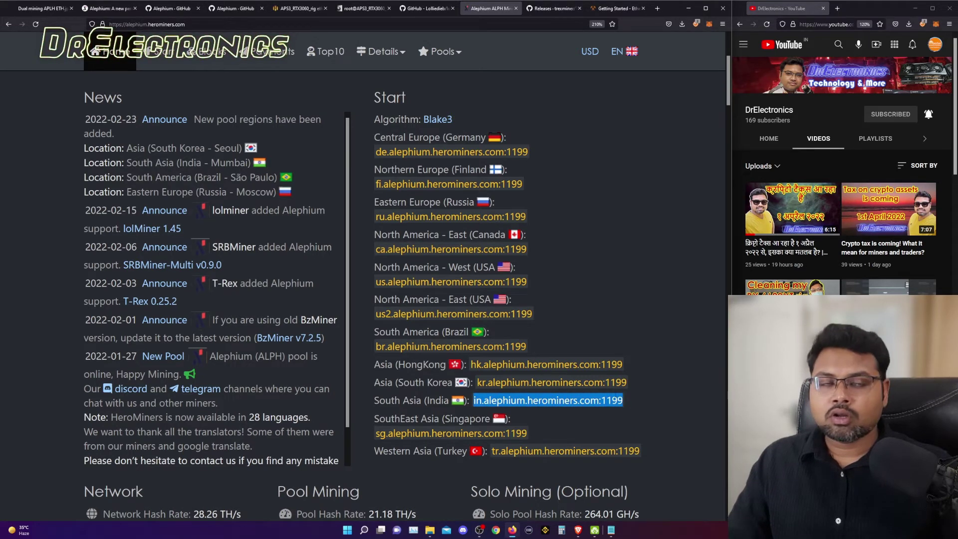
- Replace the Germany ALPH pool server in the batch file with in.alephium.herominers.com:1199
click(611, 525)
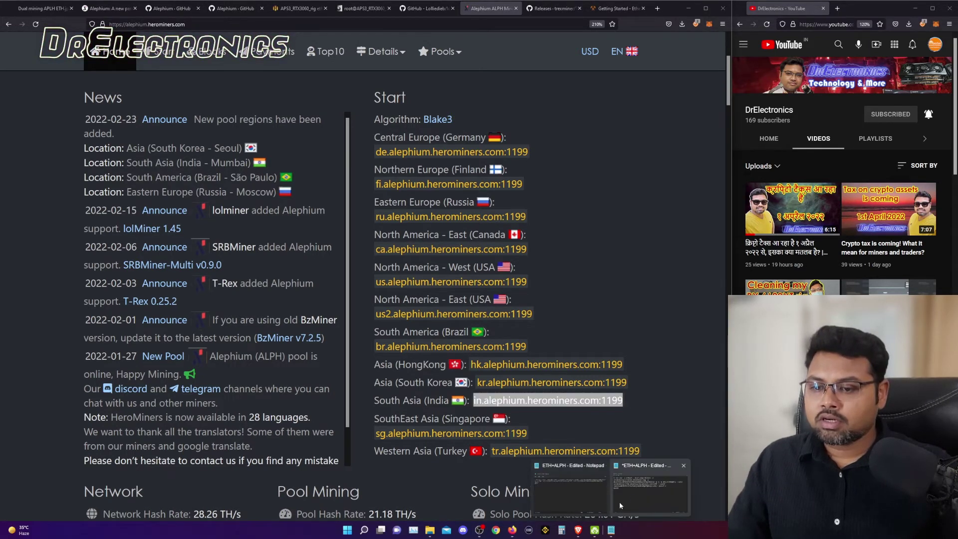
click(650, 488)
drag(198, 163, 464, 161)
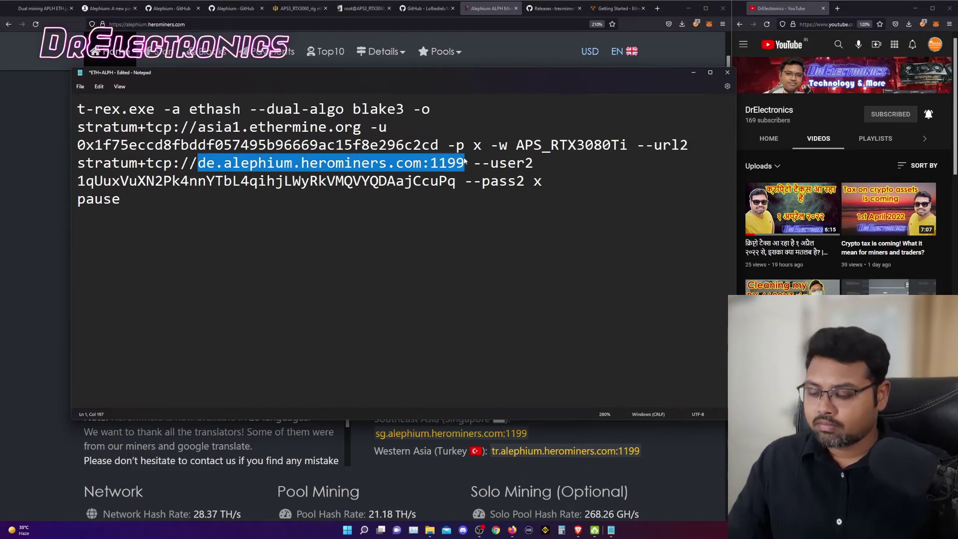
key(ctrl+v)
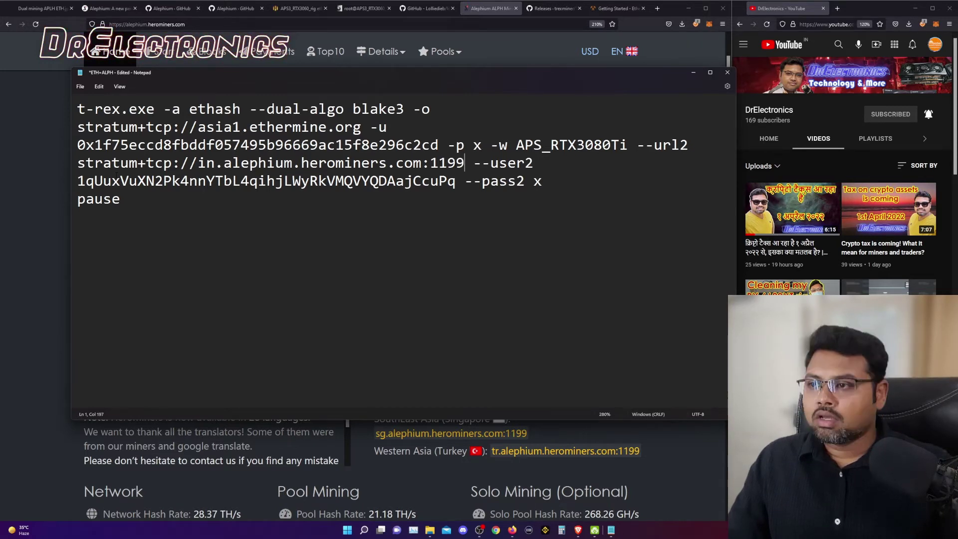
- Replace the ALPH wallet address with the placeholder 'Your Alephium Address here'
drag(74, 184, 455, 183)
key(ctrl+z)
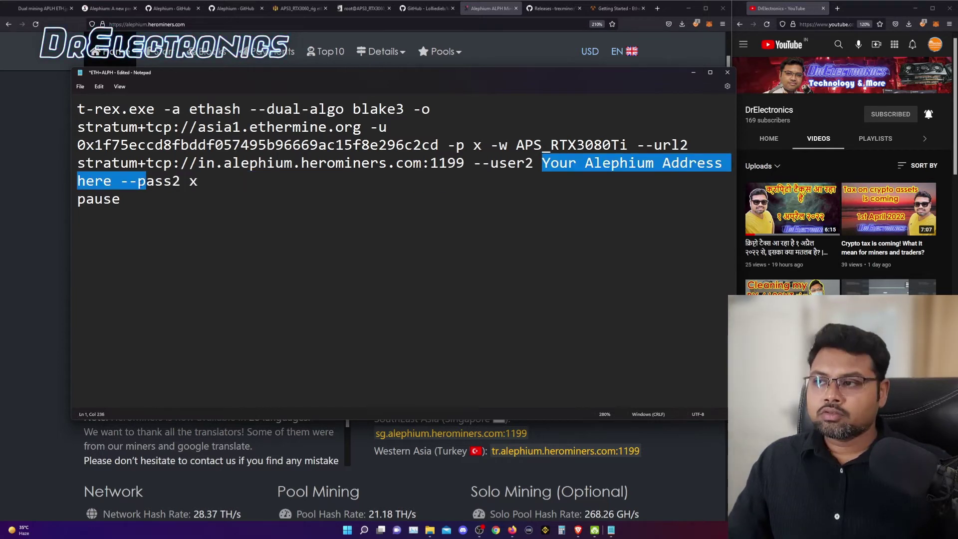
shift+click(113, 180)
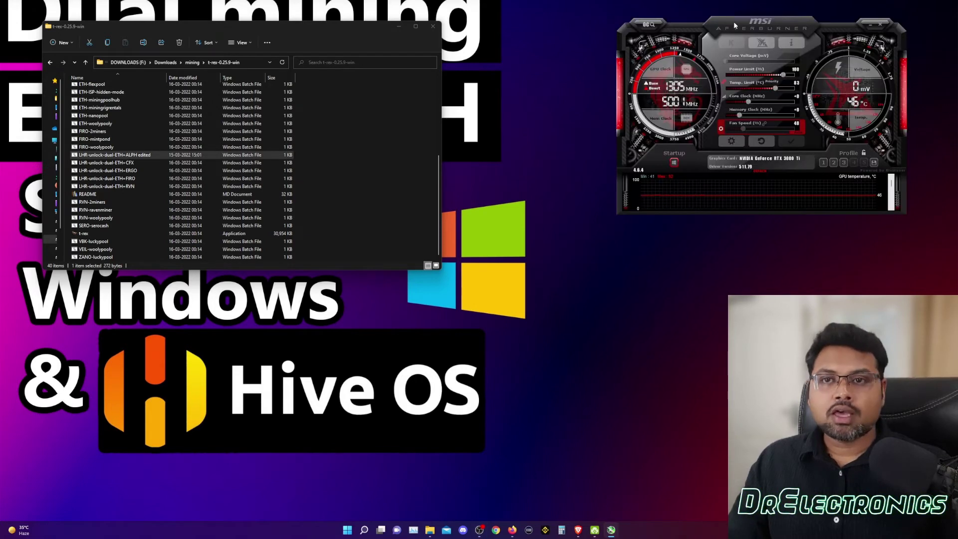
- Apply Afterburner overclock profile 2 and launch the edited ETH+ALPH dual-mining batch file
click(833, 163)
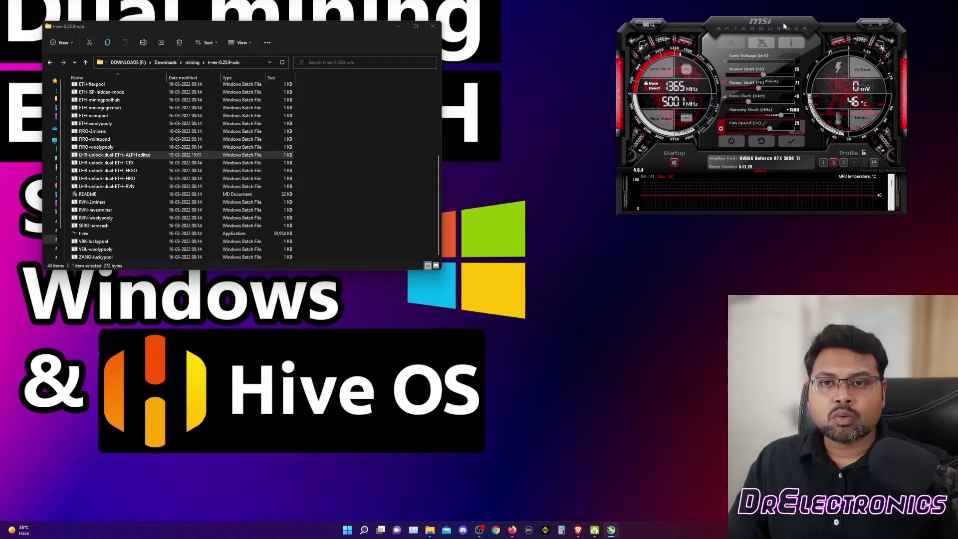
drag(784, 26, 769, 23)
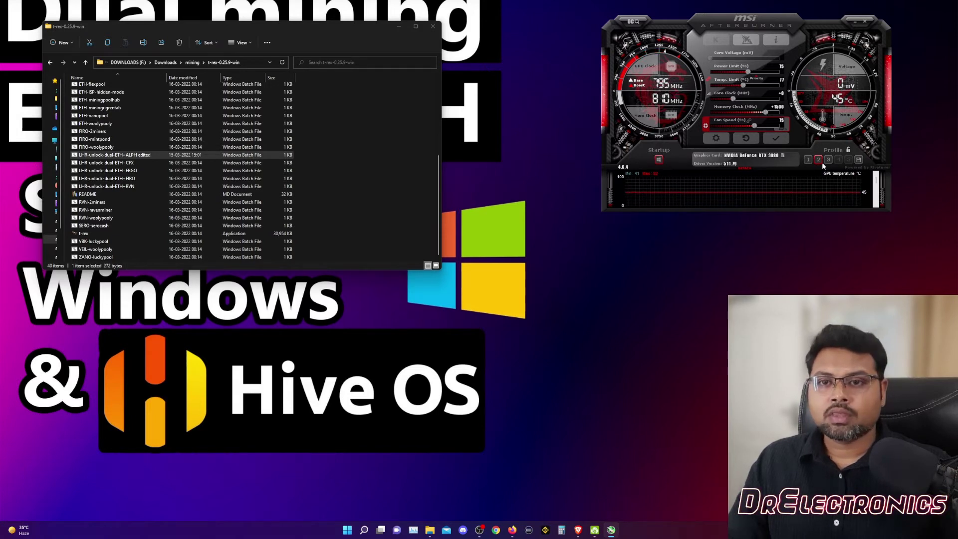
click(782, 142)
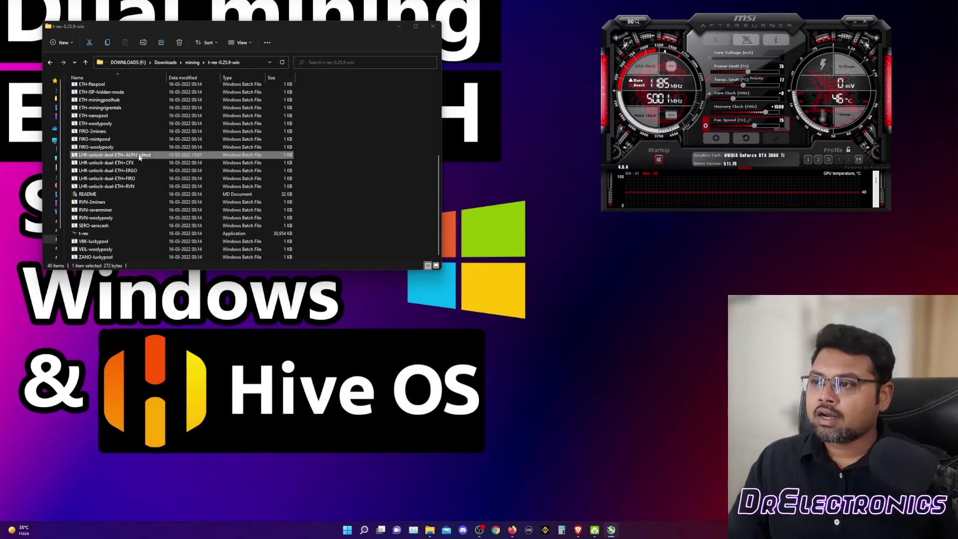
double_click(139, 154)
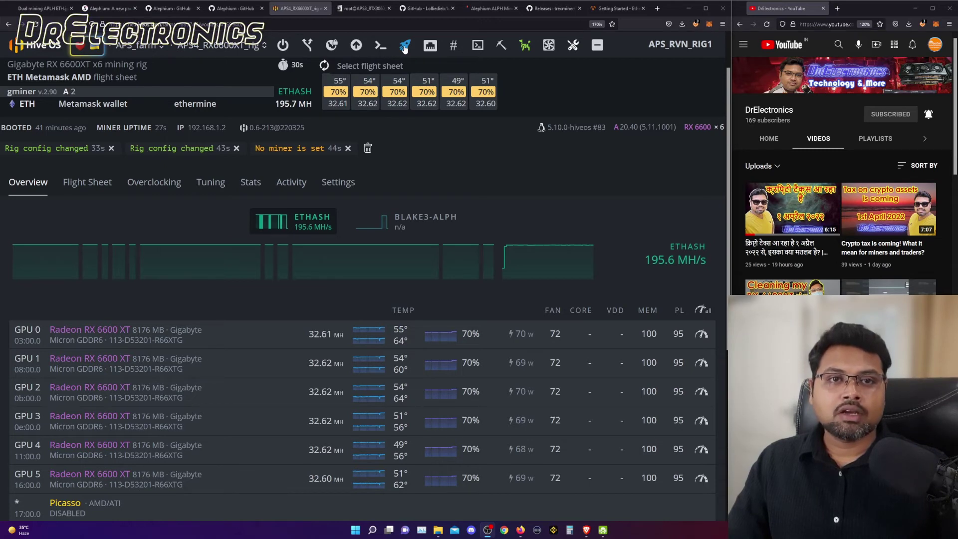
- Start a new HiveOS flight sheet with coin ETH and the Metamask wallet
click(37, 45)
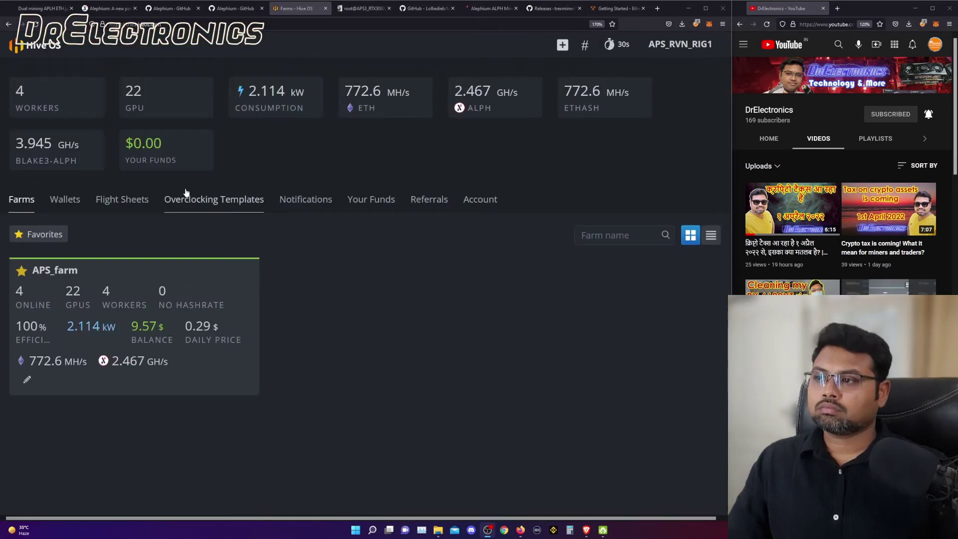
click(122, 202)
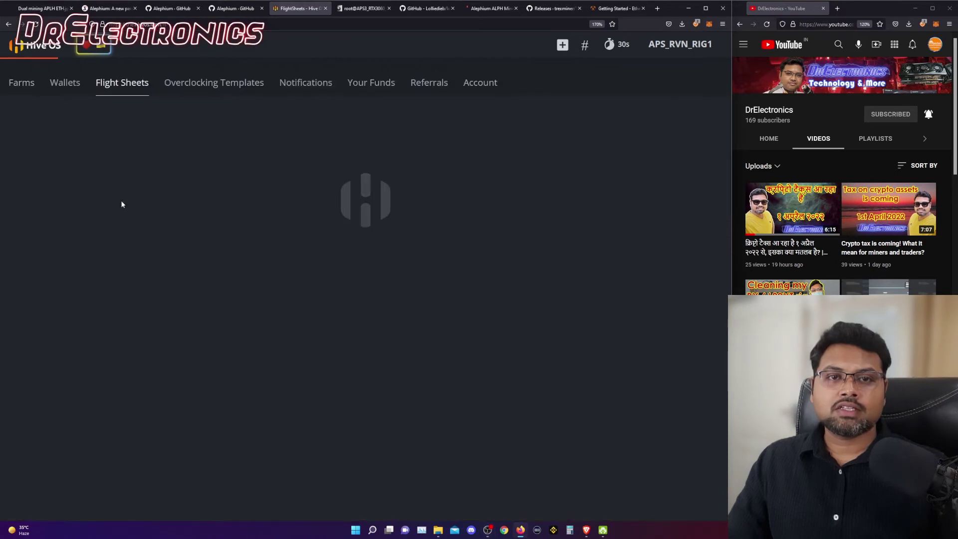
click(126, 203)
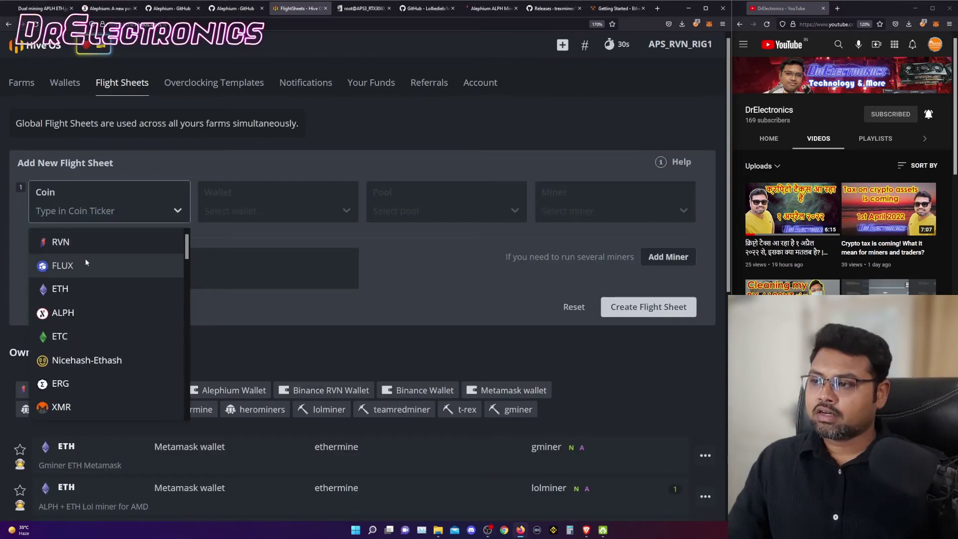
click(67, 286)
click(261, 211)
click(258, 240)
- Set the pool to ethermine's Asia server and the miner to lolMiner, then view lolMiner releases
click(382, 213)
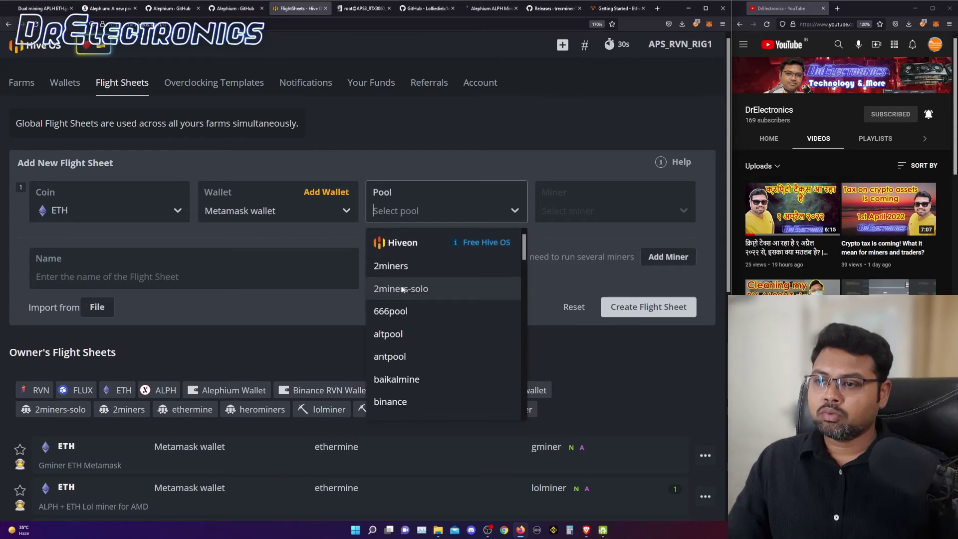
scroll(432, 343, down, 4)
scroll(439, 337, down, 3)
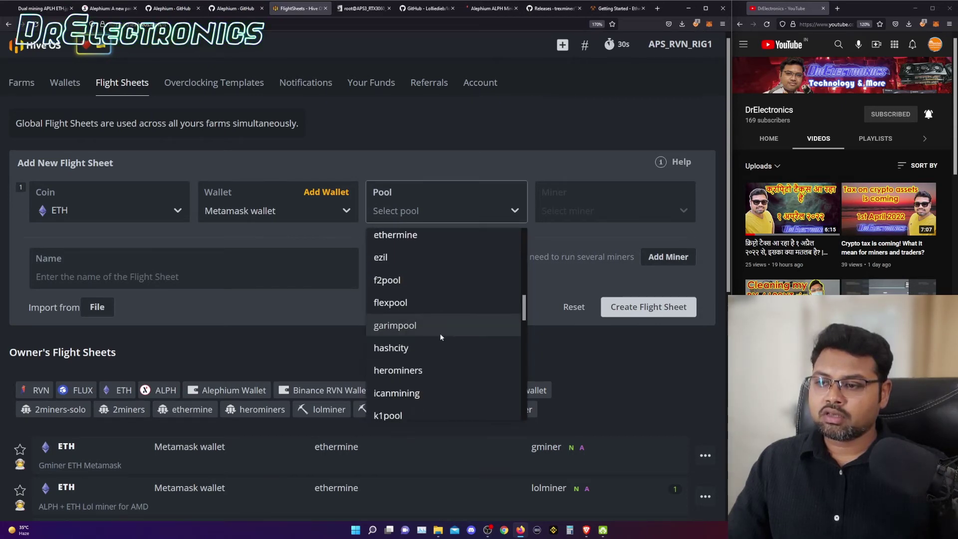
click(427, 234)
click(195, 317)
click(520, 433)
click(589, 209)
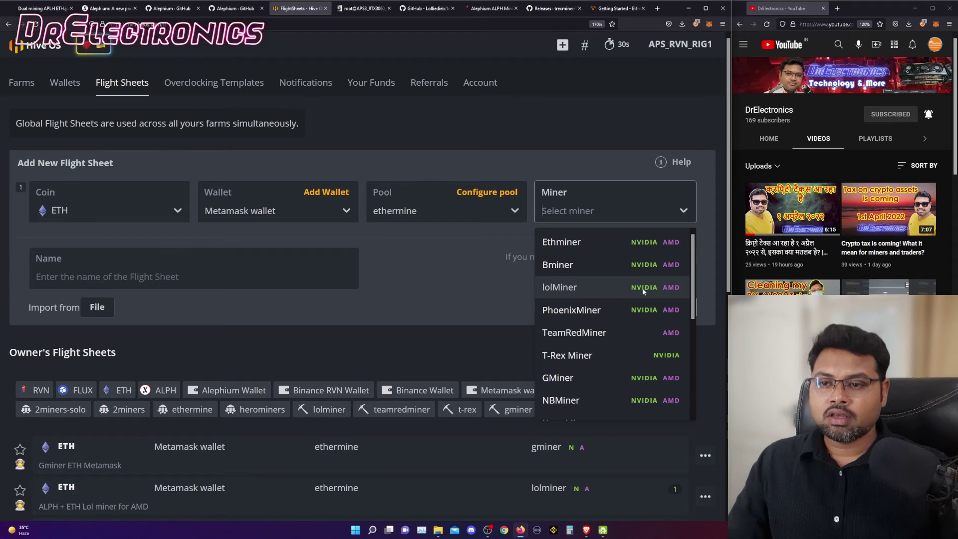
click(599, 288)
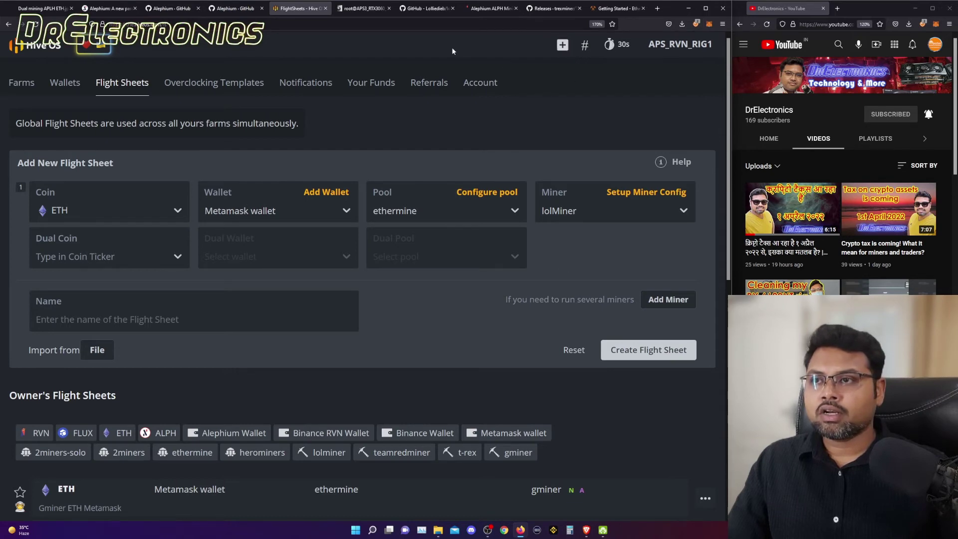
click(421, 11)
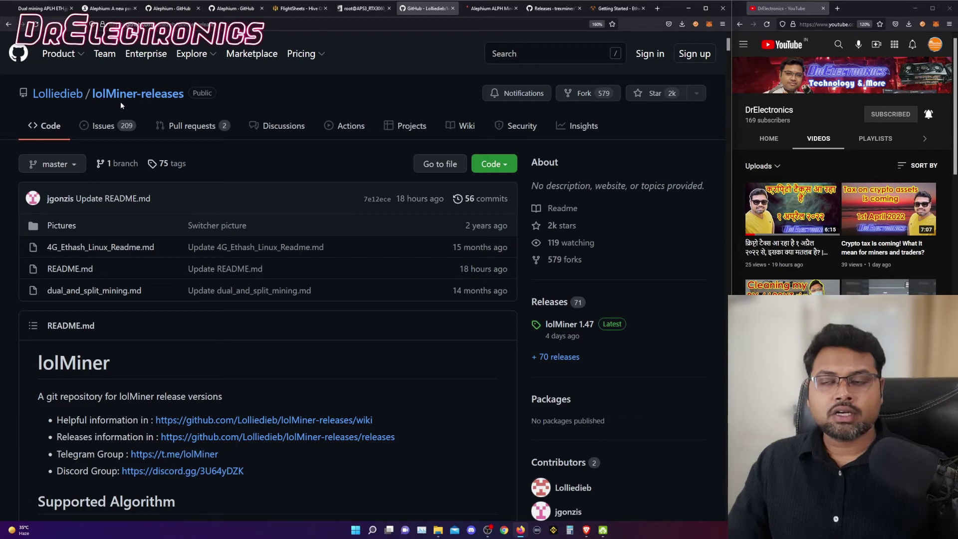
- Open the 'Guide Tuning Dual Mining ETH/ETC/UBQH + TON/ALPH' wiki page and scroll to the Nvidia core clock table
scroll(420, 227, up, 3)
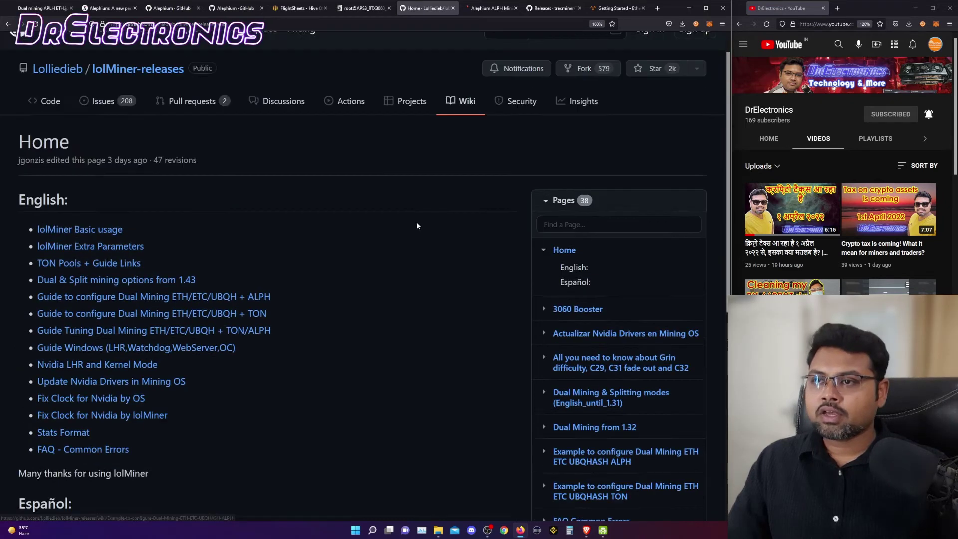
scroll(432, 247, down, 3)
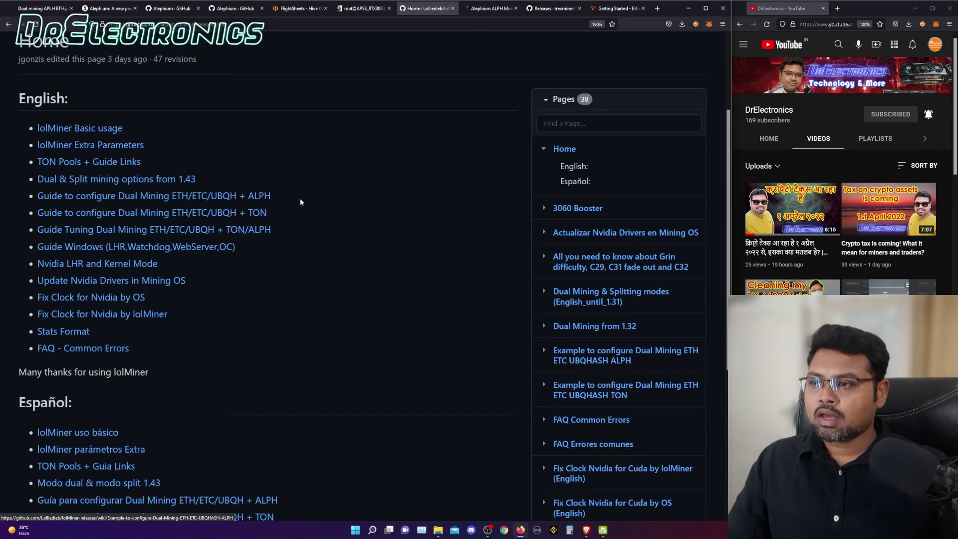
scroll(65, 174, down, 1)
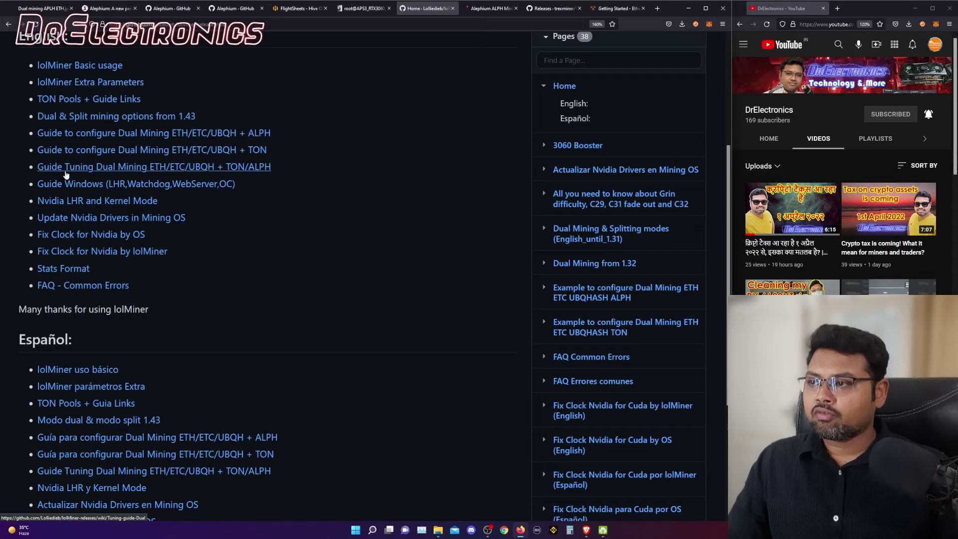
click(122, 172)
scroll(152, 240, down, 10)
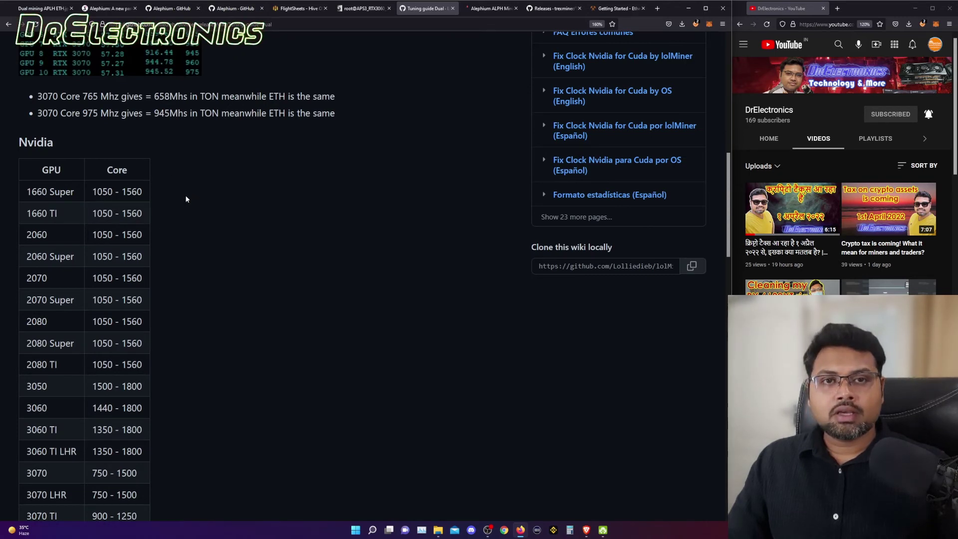
scroll(187, 198, down, 1)
scroll(187, 196, down, 3)
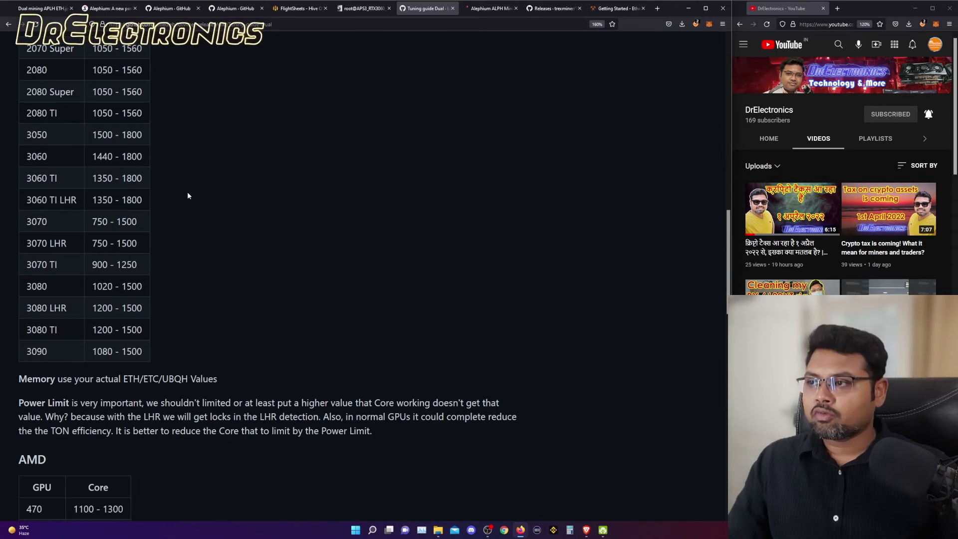
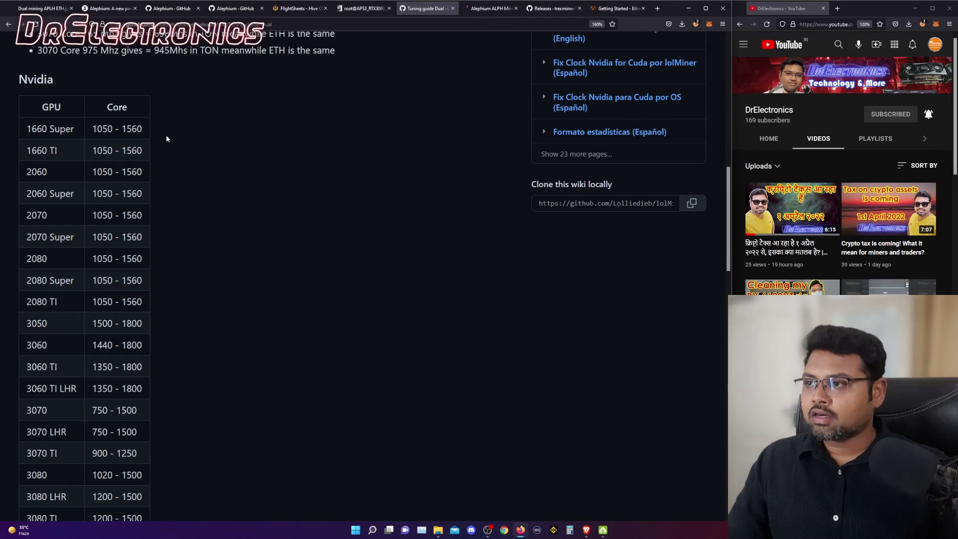
- Review the RX 6600 XT core clock range row in the wiki table
scroll(150, 140, down, 10)
scroll(230, 170, down, 3)
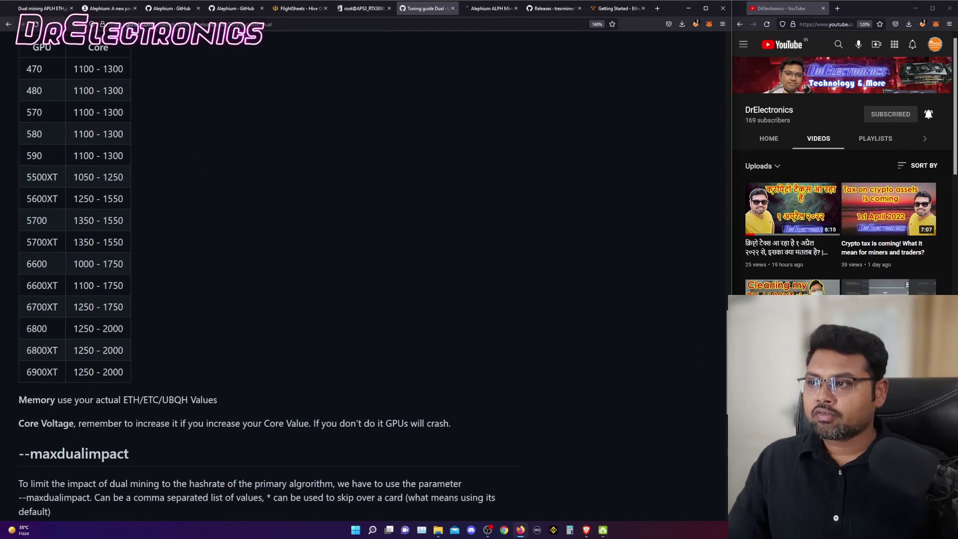
drag(27, 285, 120, 284)
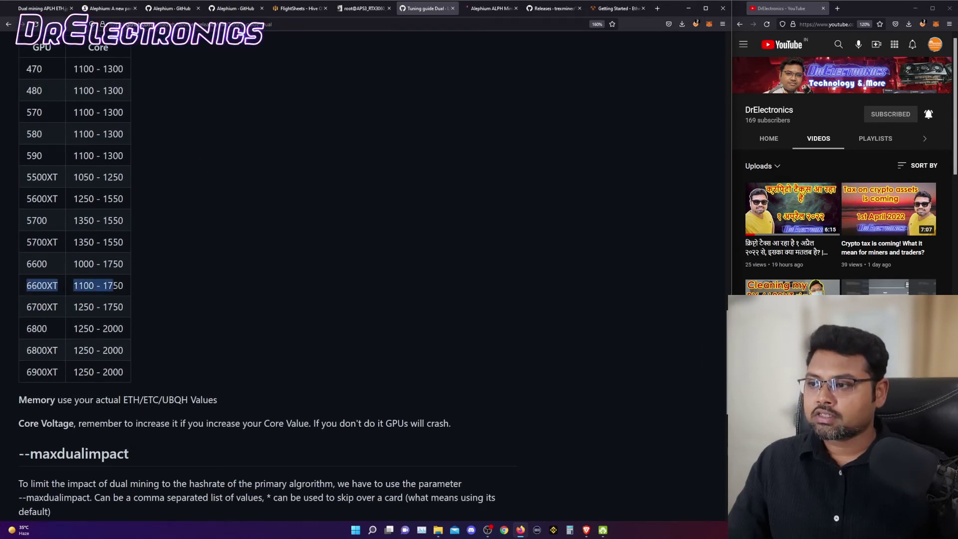
click(124, 283)
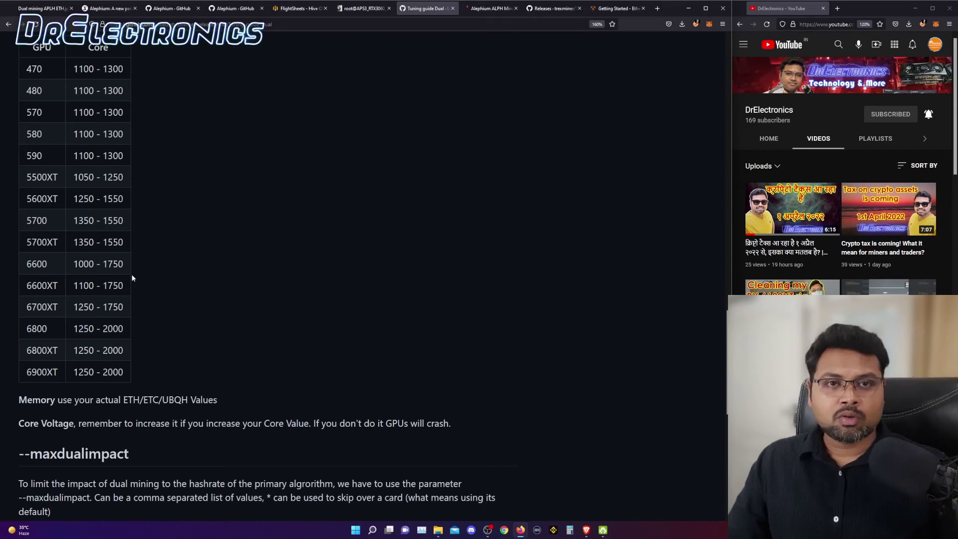
scroll(209, 256, up, 5)
scroll(210, 257, up, 1)
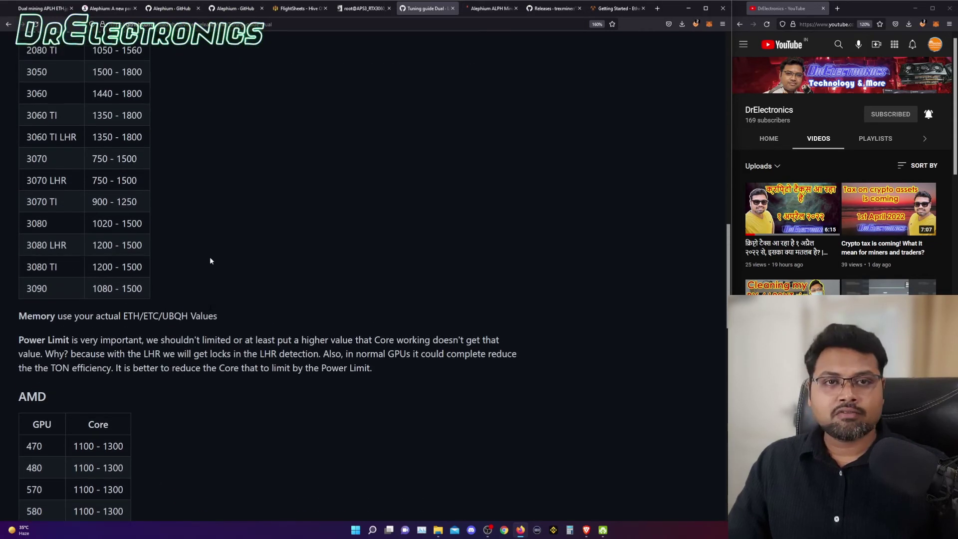
scroll(209, 256, up, 9)
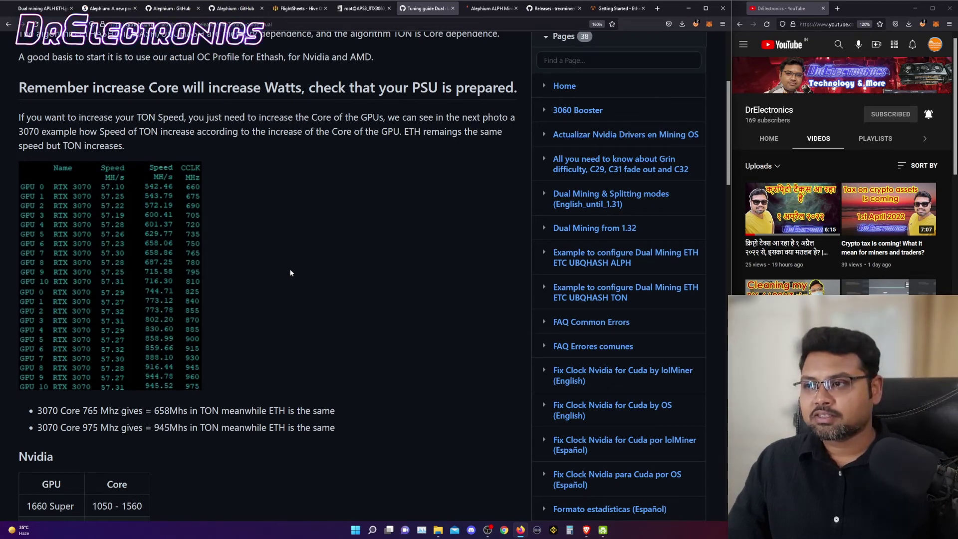
scroll(289, 272, up, 3)
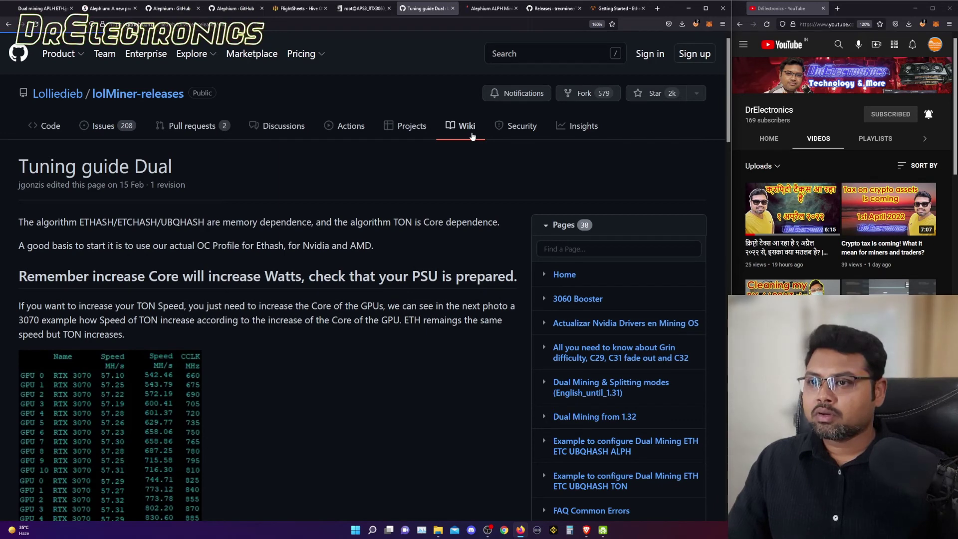
- Open the ETH/ETC/UBQH + ALPH dual-mining guide from Wiki Home
click(564, 274)
scroll(421, 298, down, 1)
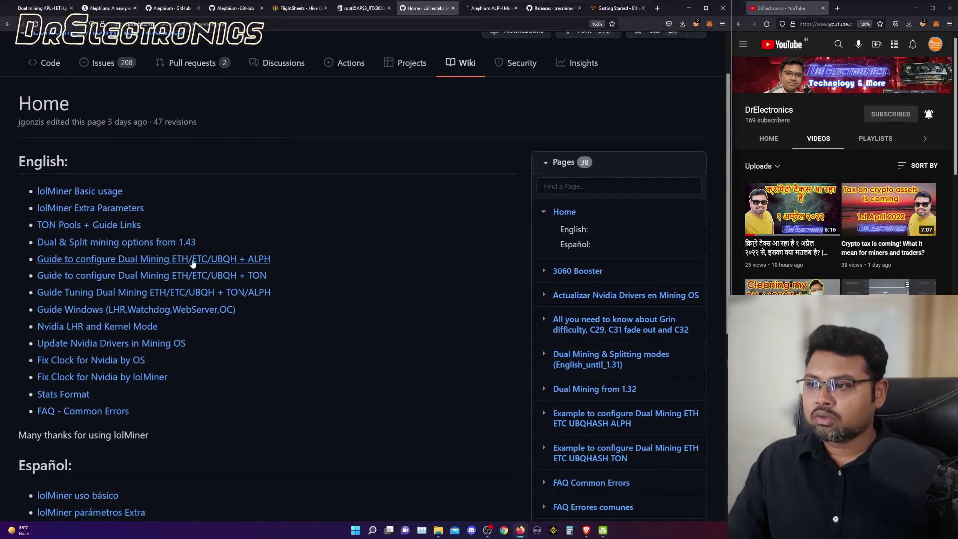
click(92, 259)
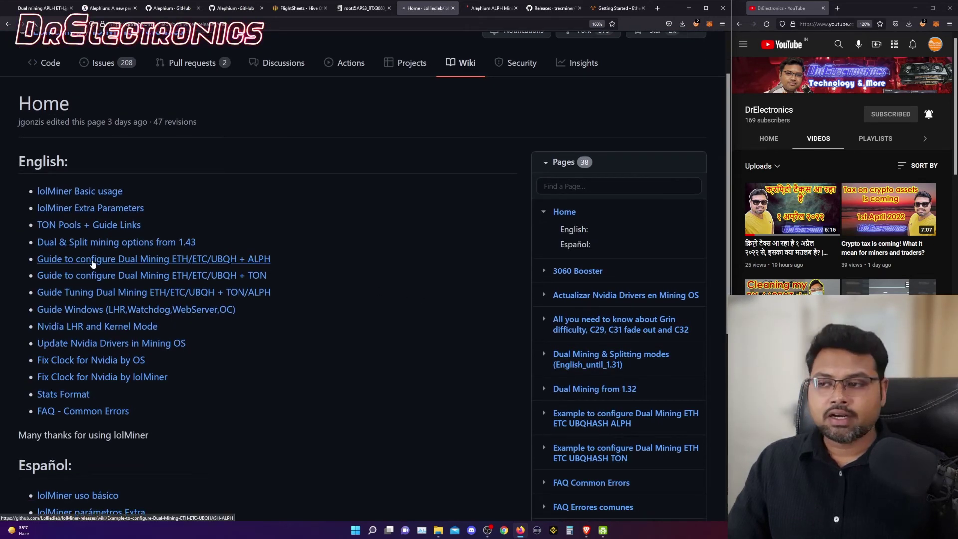
scroll(355, 279, down, 1)
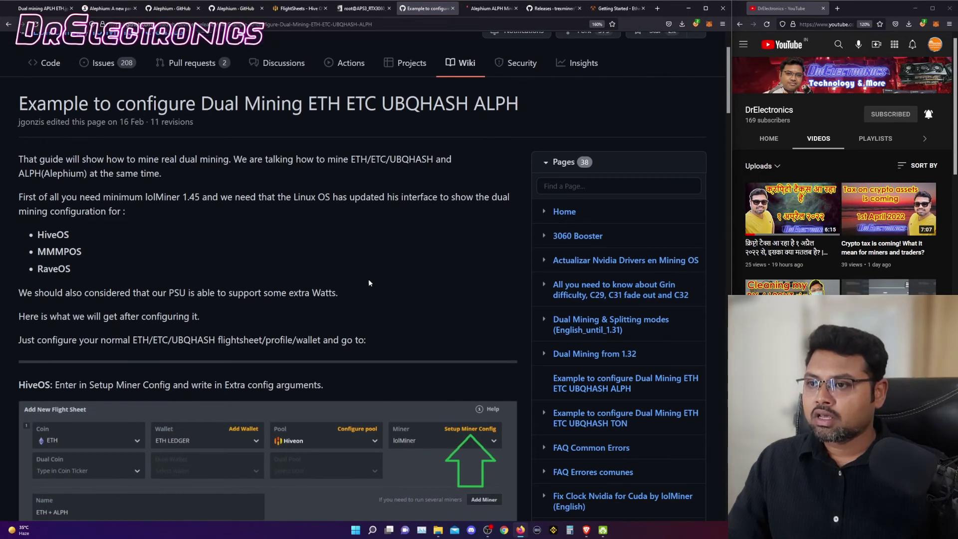
scroll(369, 279, down, 5)
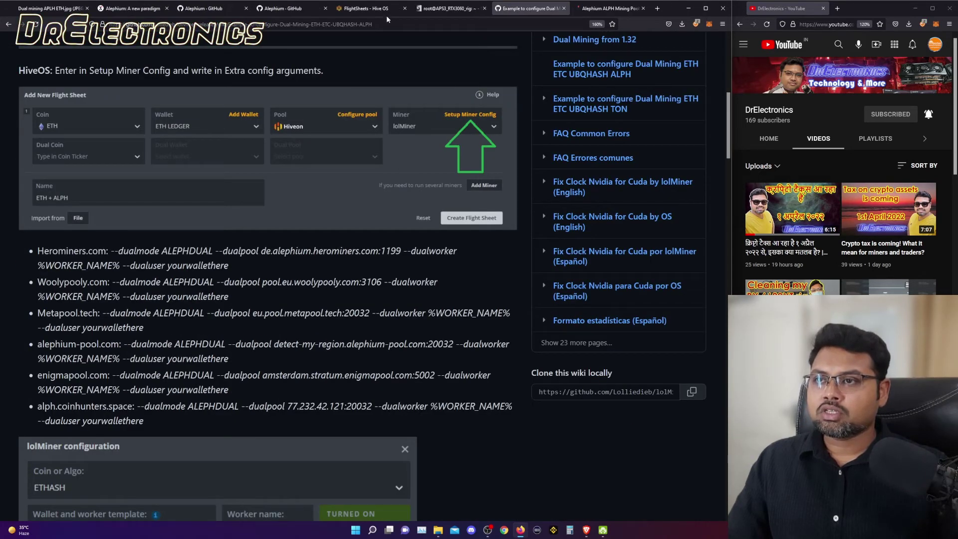
scroll(403, 277, down, 1)
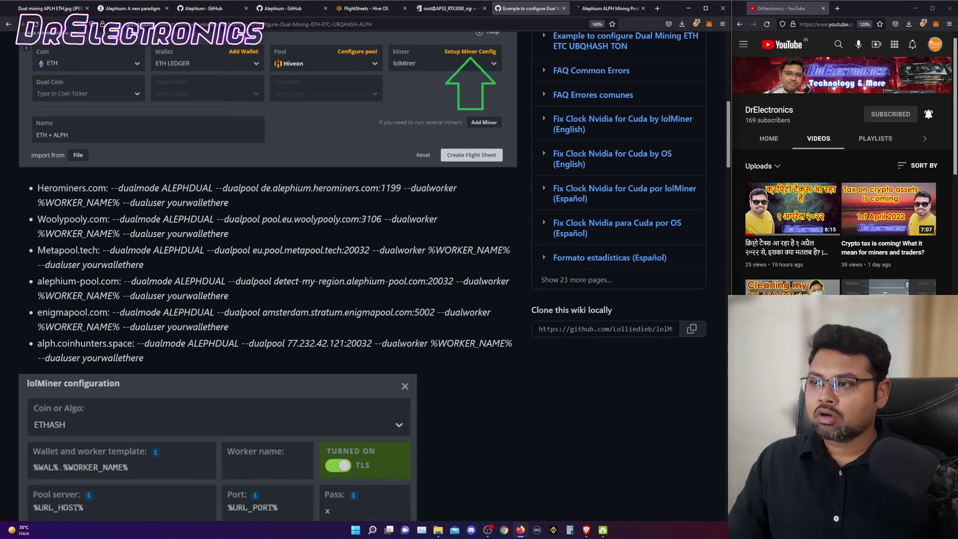
- Copy the Herominers ALEPHDUAL dual-mining arguments from the guide
drag(110, 188, 229, 202)
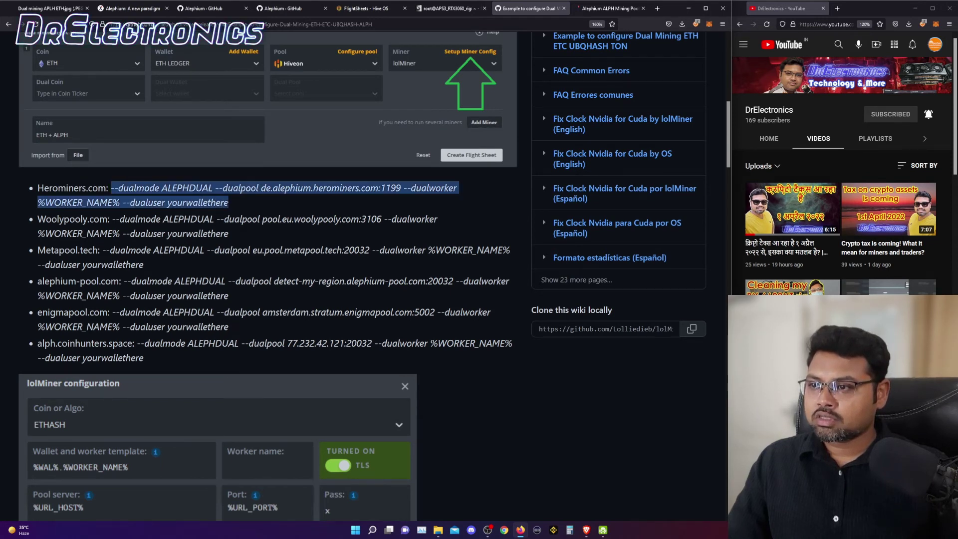
right_click(222, 204)
click(234, 209)
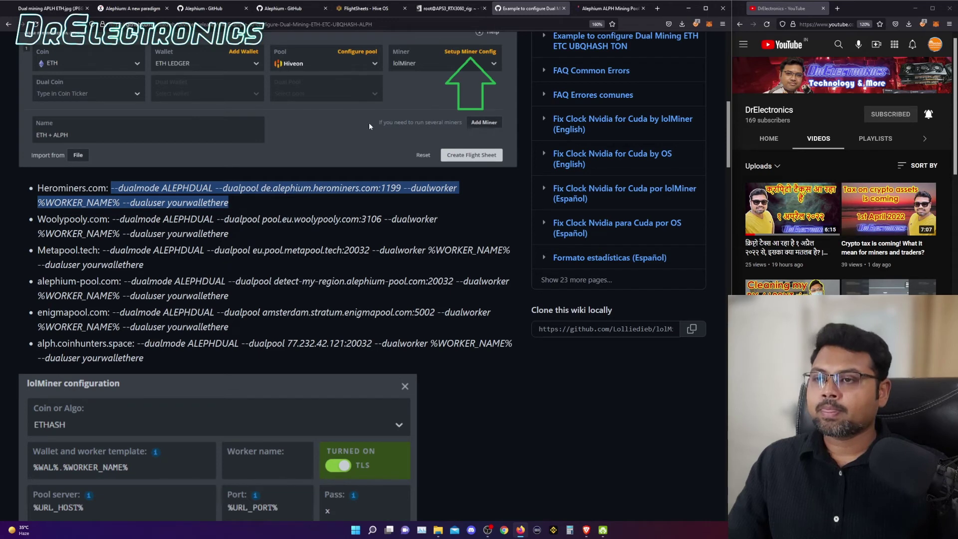
click(361, 9)
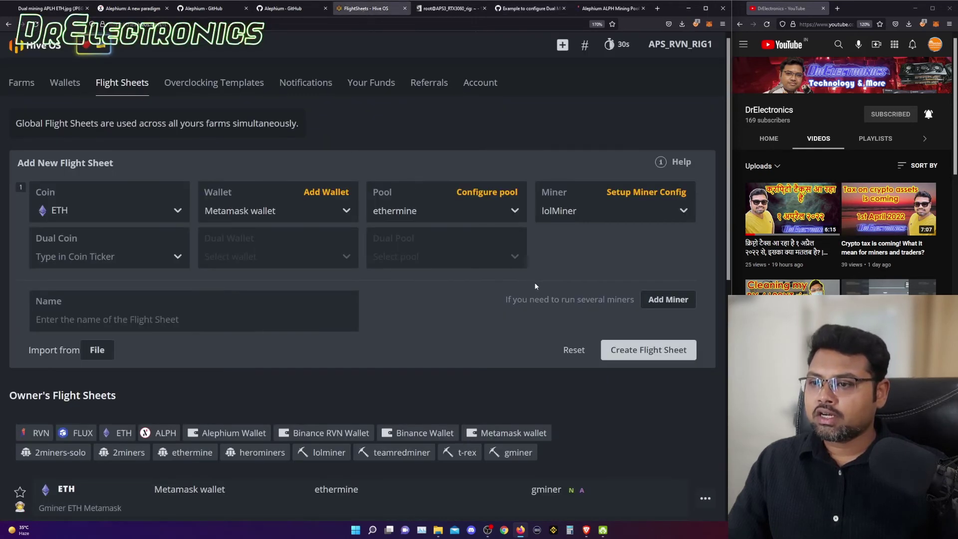
- Paste the Herominers dual-mining arguments into lolMiner's extra config arguments
click(661, 195)
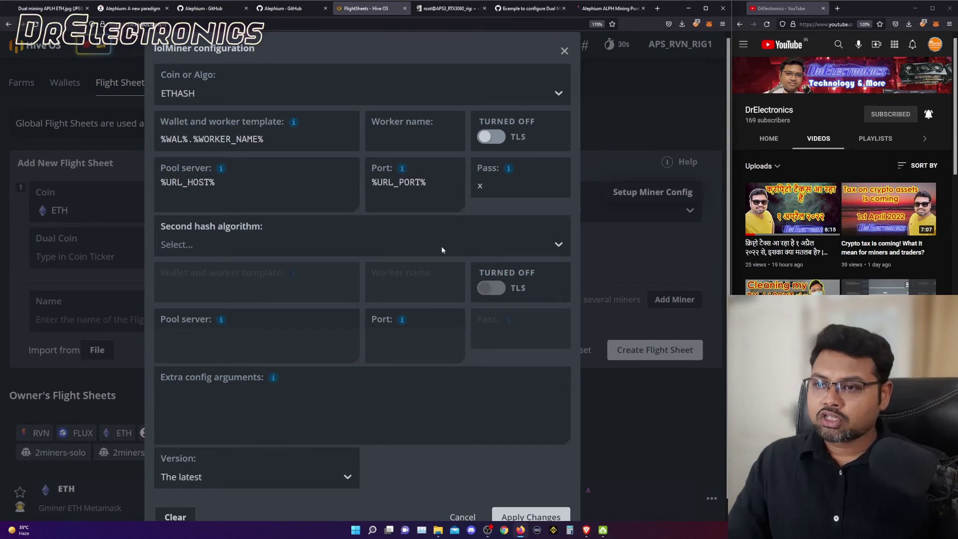
click(558, 246)
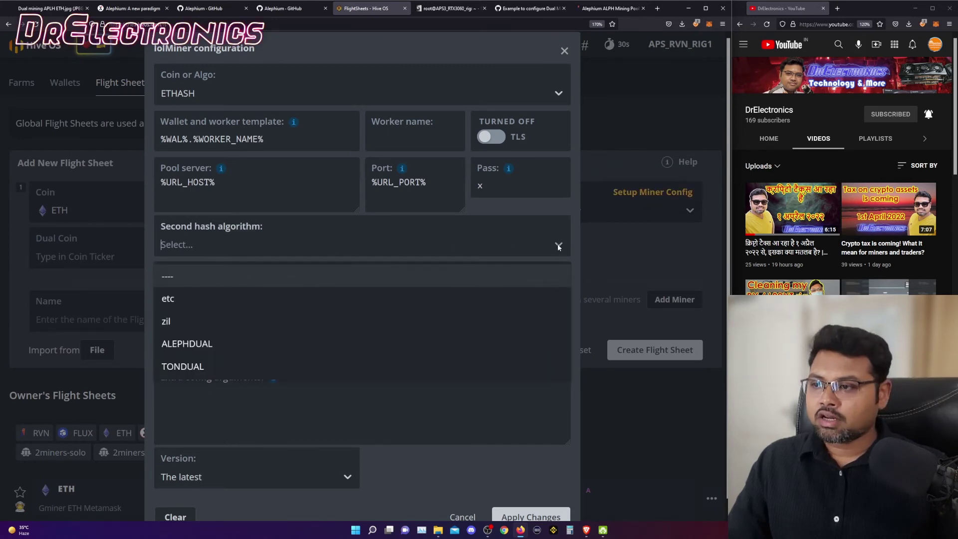
click(558, 245)
click(316, 390)
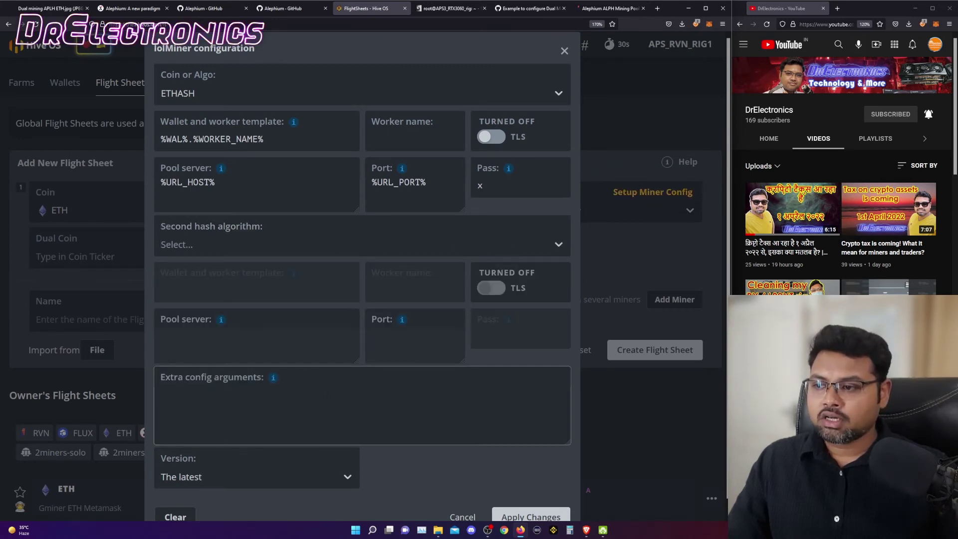
right_click(316, 390)
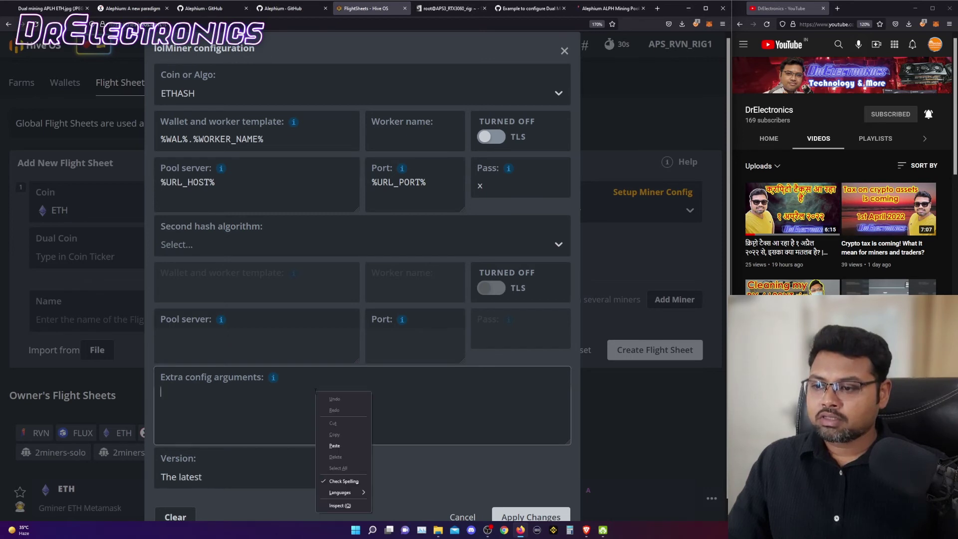
click(330, 445)
- Locate the de.alephium.herominers.com:1199 pool address and view HeroMiners' Alephium server list
scroll(333, 449, down, 1)
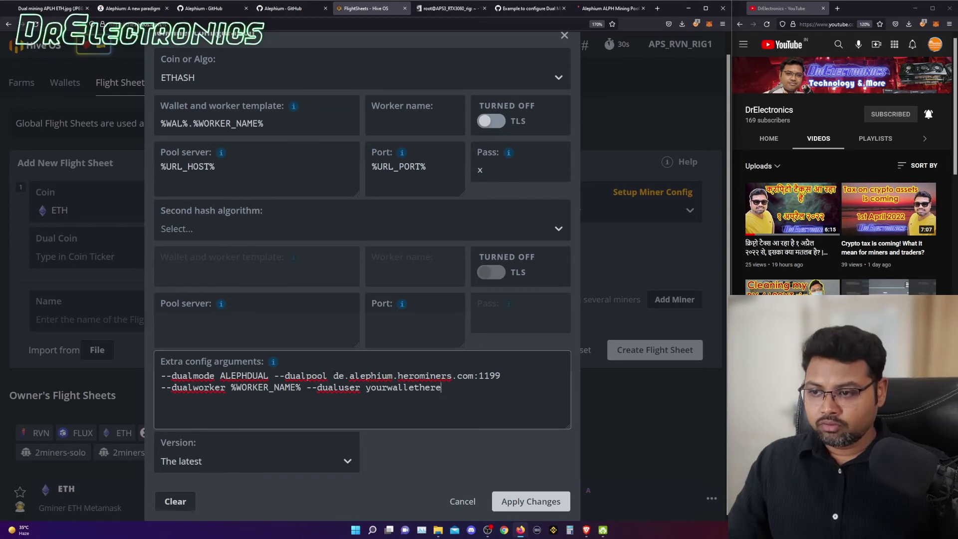
drag(333, 375, 500, 375)
click(500, 375)
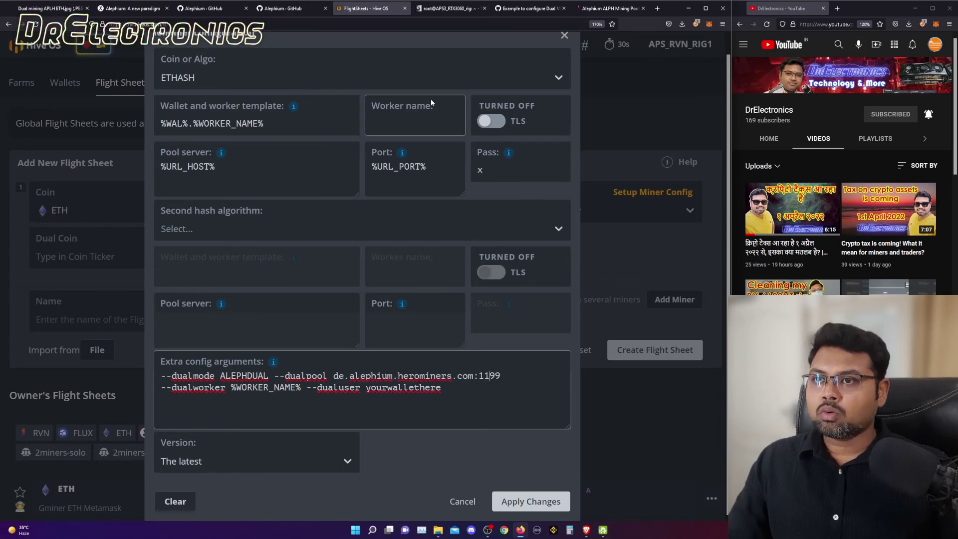
click(602, 9)
scroll(404, 295, down, 2)
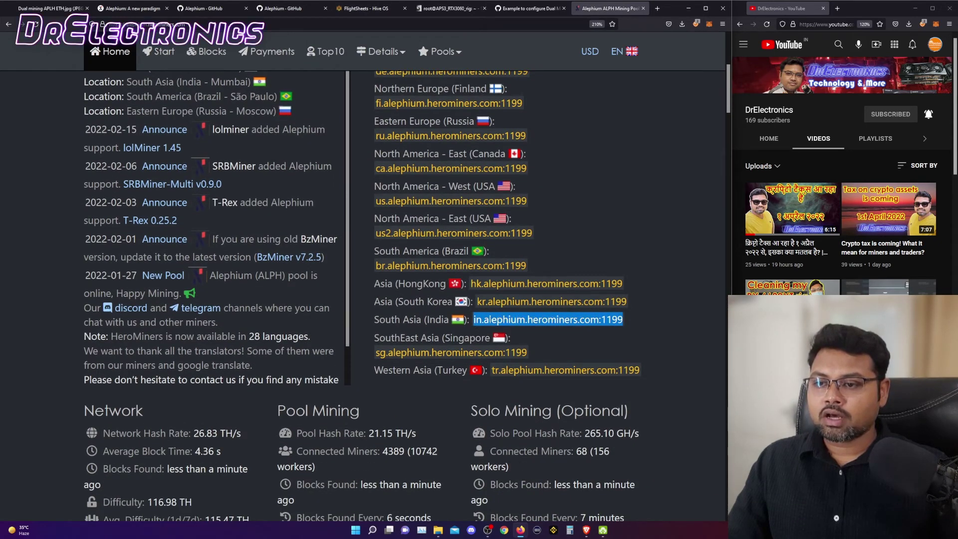
- Replace the de.alephium pool with in.alephium.herominers.com:1199, then select the yourwallethere placeholder
right_click(512, 322)
click(530, 328)
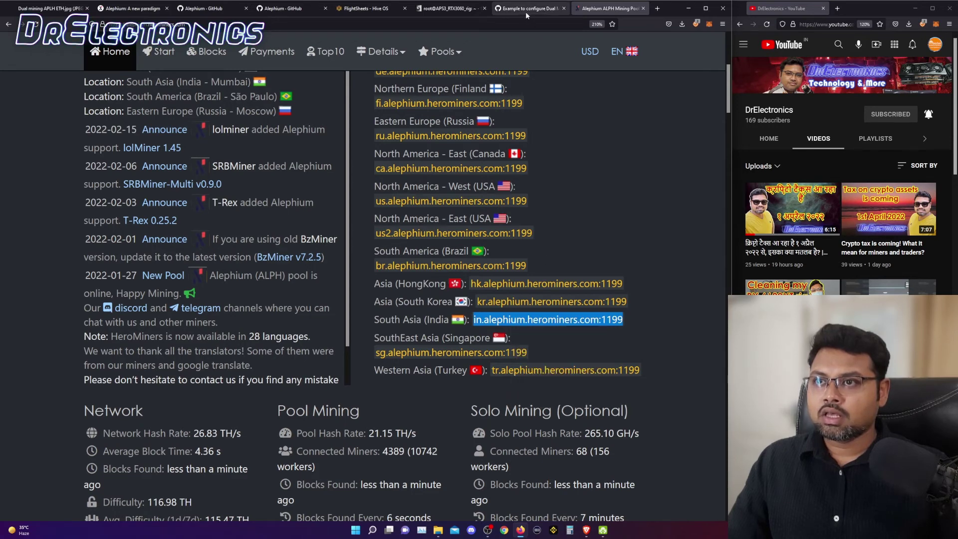
click(345, 11)
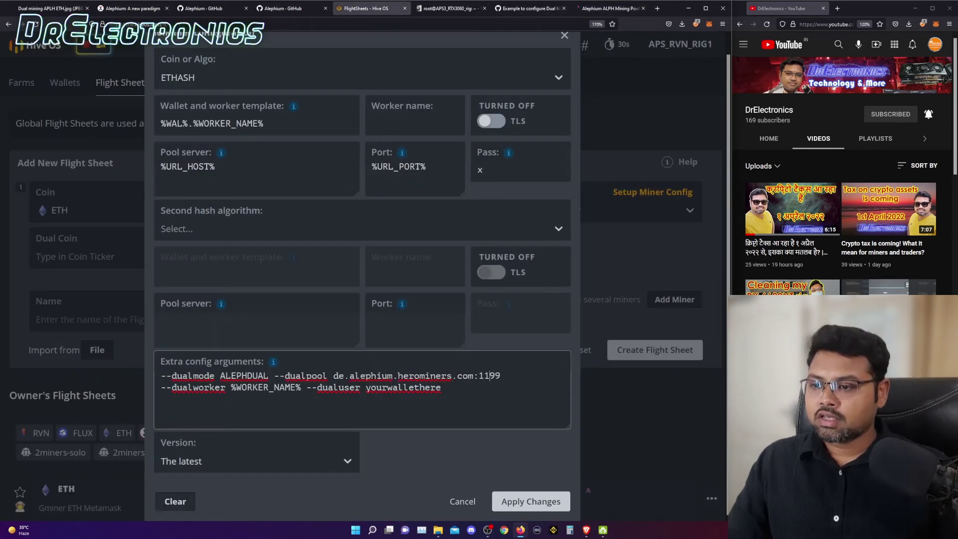
drag(332, 375, 504, 375)
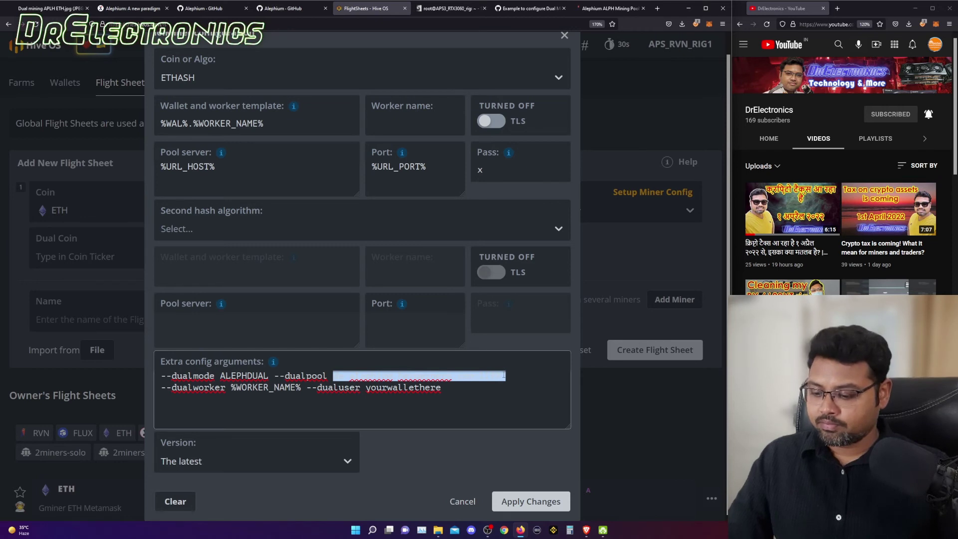
key(ctrl+v)
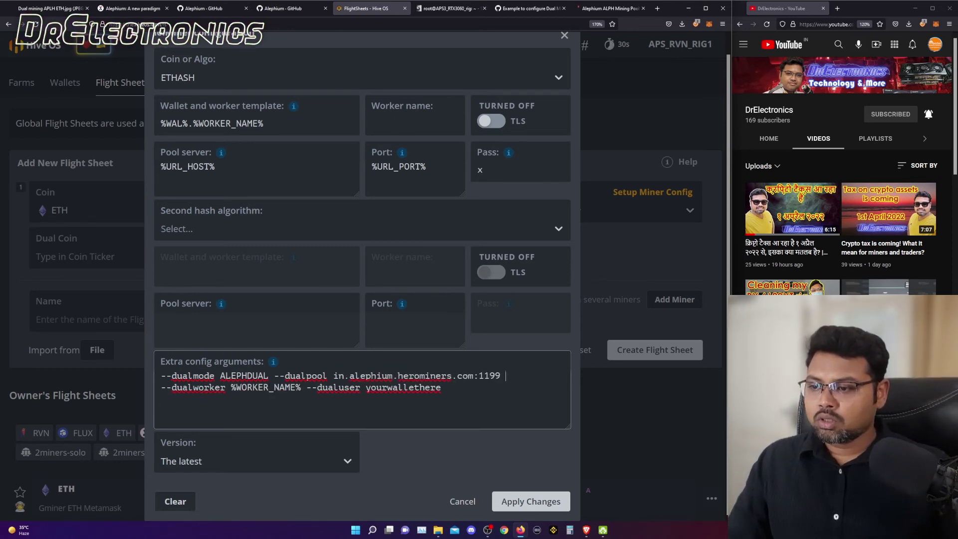
drag(365, 387, 441, 388)
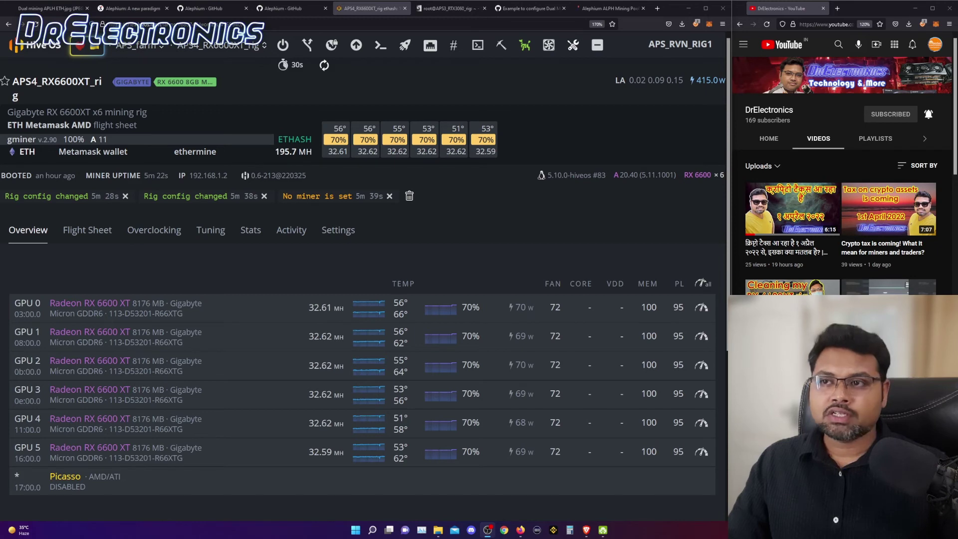
- Apply the 'ALPH + ETH Lol miner for AMD' flight sheet and check the ETH and ALPH hashrates
click(404, 45)
click(548, 138)
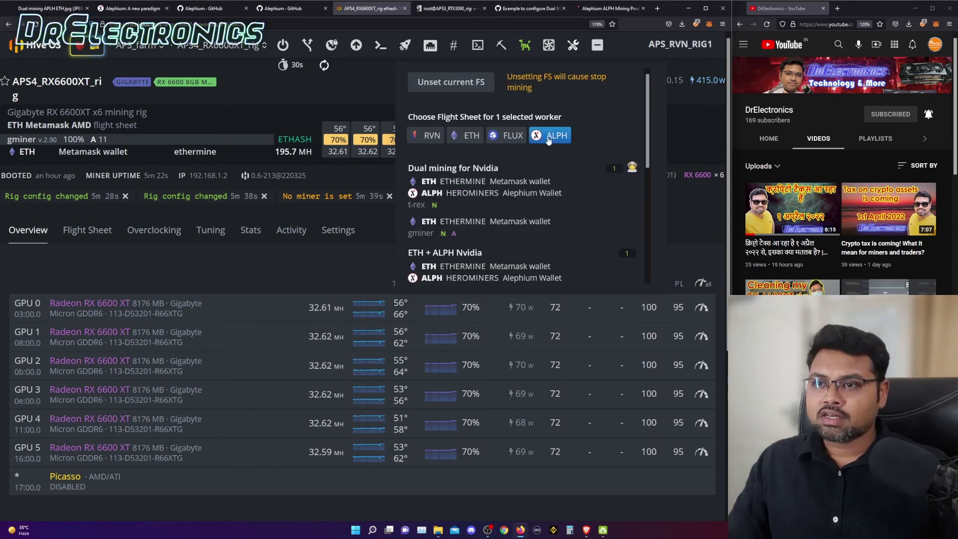
scroll(527, 190, down, 3)
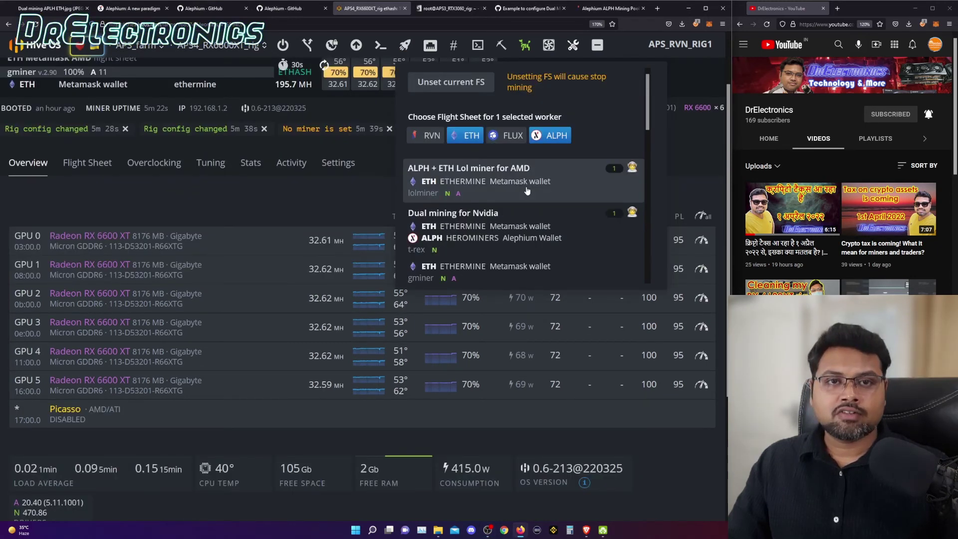
click(526, 191)
click(628, 143)
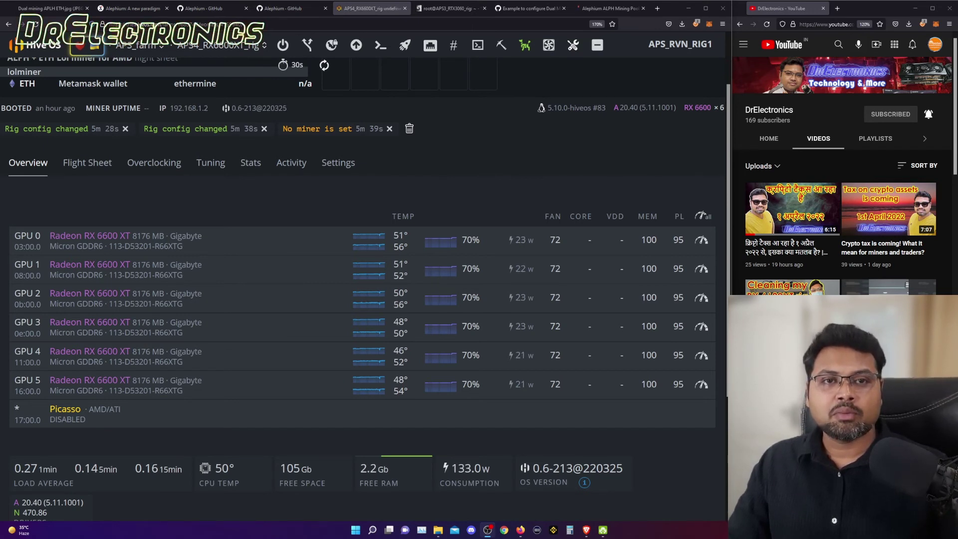
scroll(369, 228, down, 2)
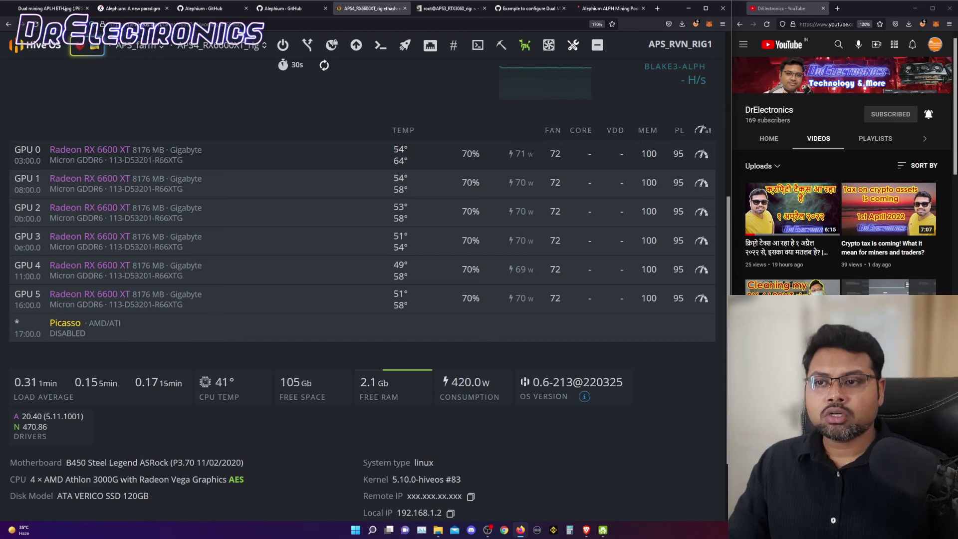
scroll(509, 151, up, 5)
scroll(546, 240, down, 3)
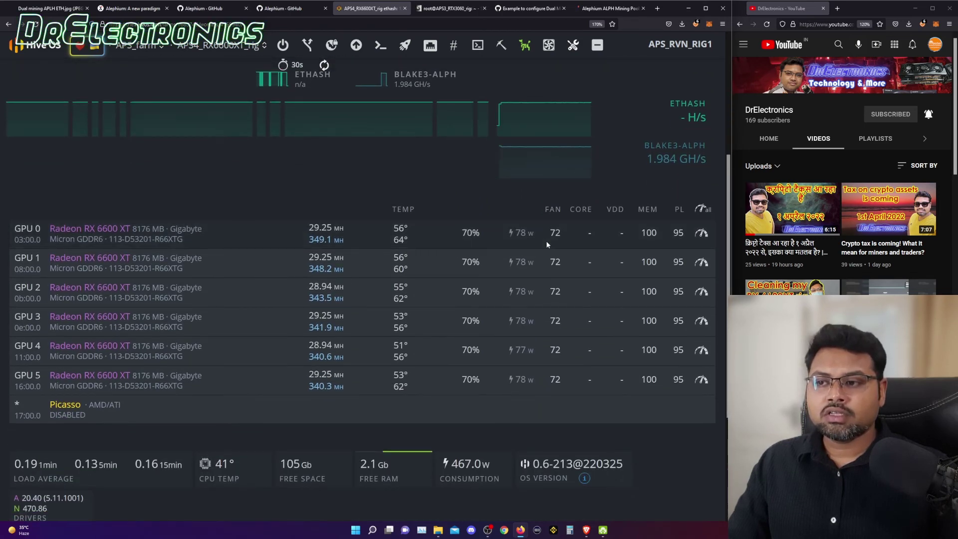